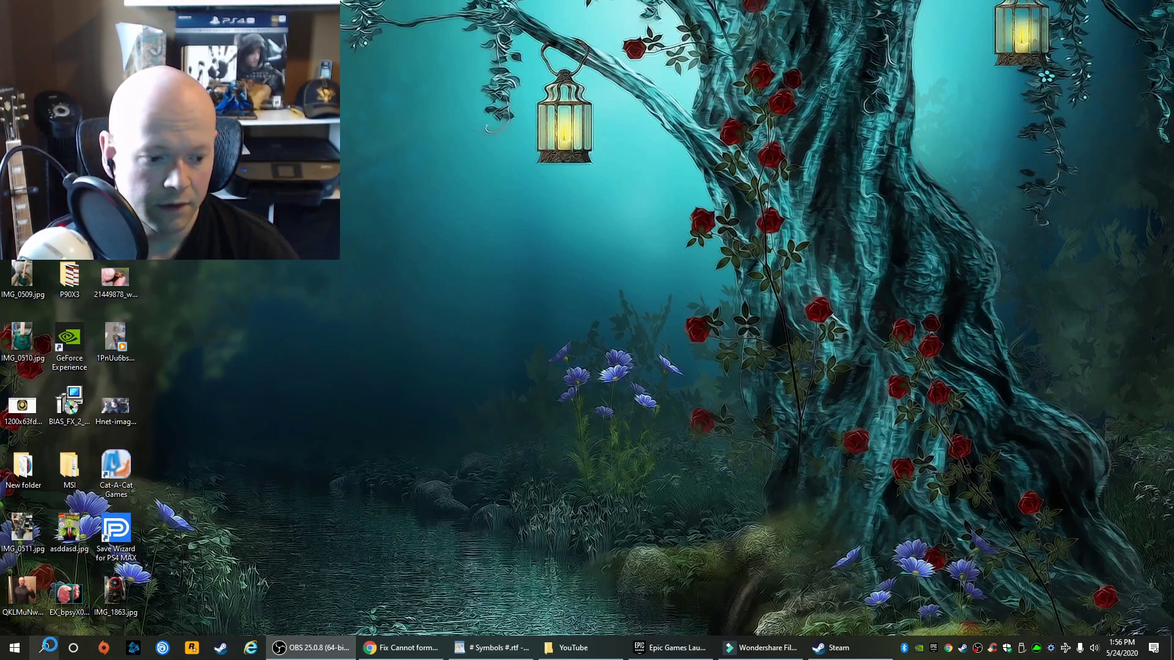
# - Search for 'disk' and launch 'Create and format hard disk partitions' (Disk Management)
pyautogui.click(43, 648)
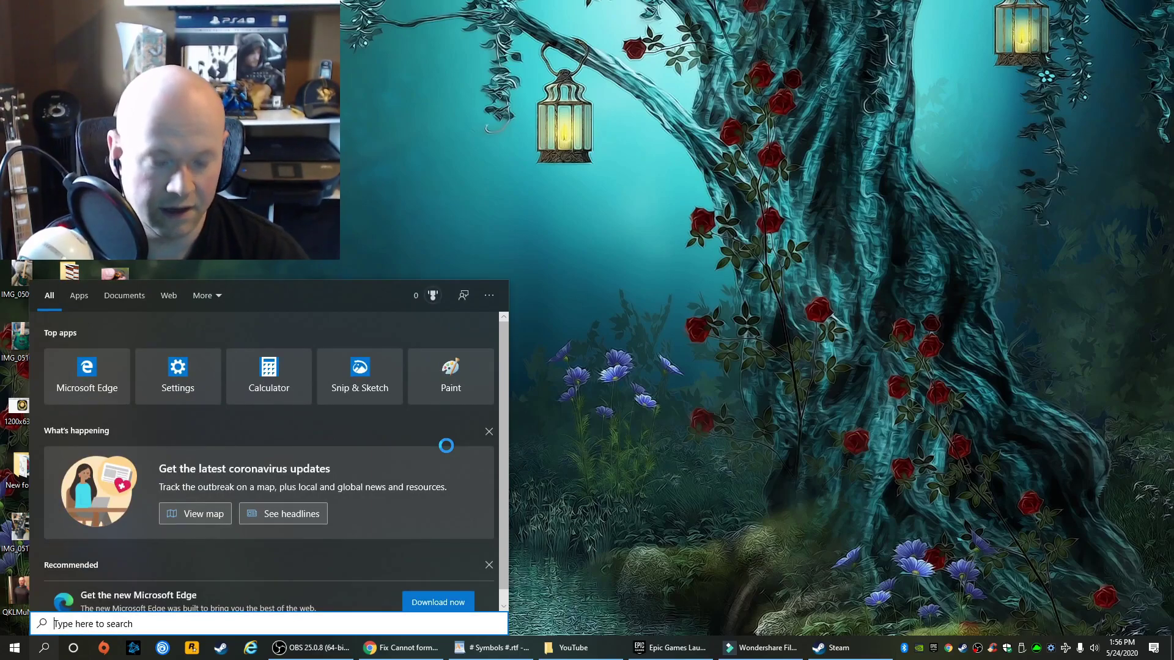
pyautogui.write('disk')
pyautogui.press('Return')
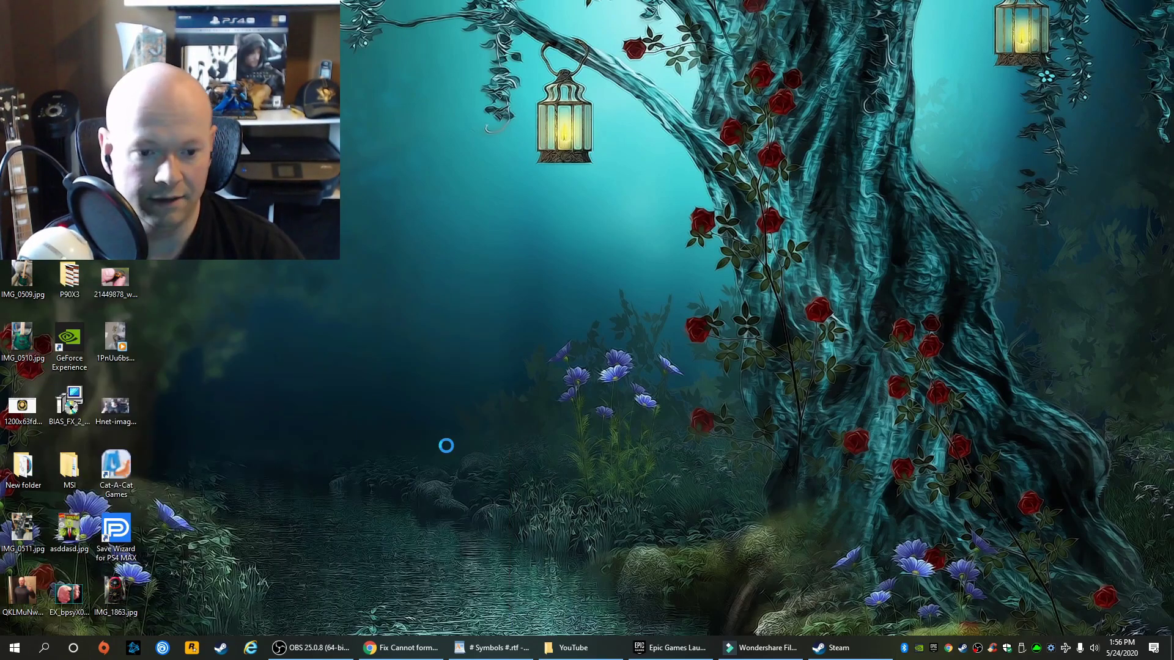
# - Cancel the Initialize Disk prompt and resize the window so every disk shows
pyautogui.click(403, 320)
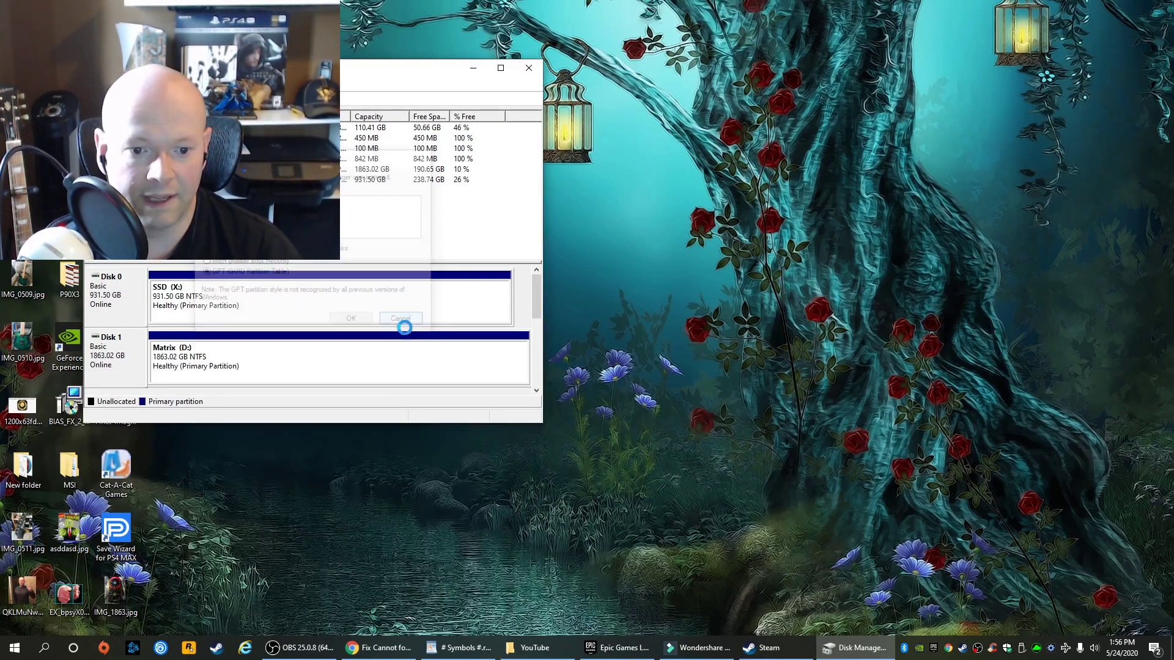
pyautogui.moveTo(544, 423); pyautogui.dragTo(764, 553)
pyautogui.moveTo(450, 68); pyautogui.dragTo(682, 42)
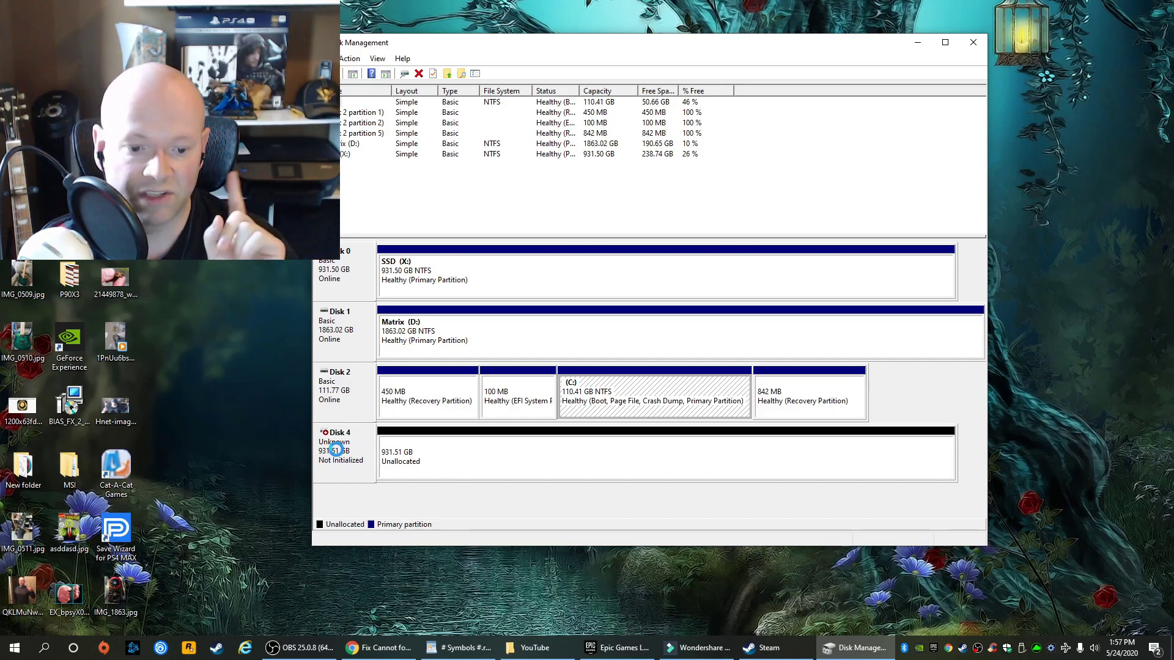
# - Inspect the context menus for Disk 4 and its unallocated space without choosing anything
pyautogui.click(460, 459)
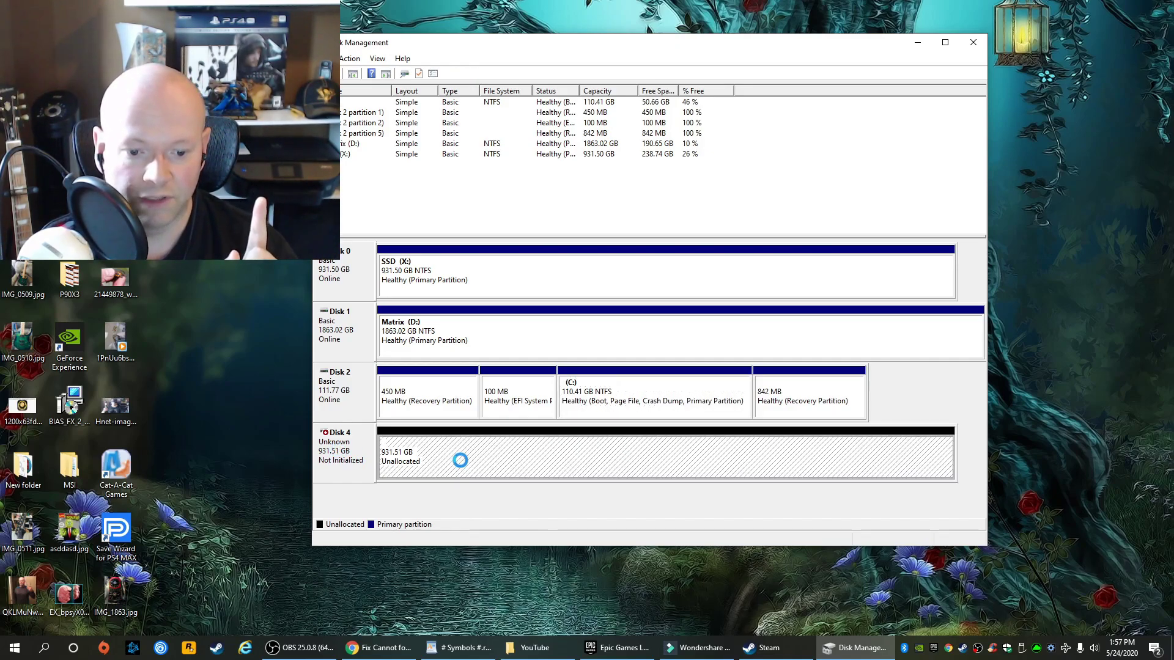
pyautogui.rightClick(460, 460)
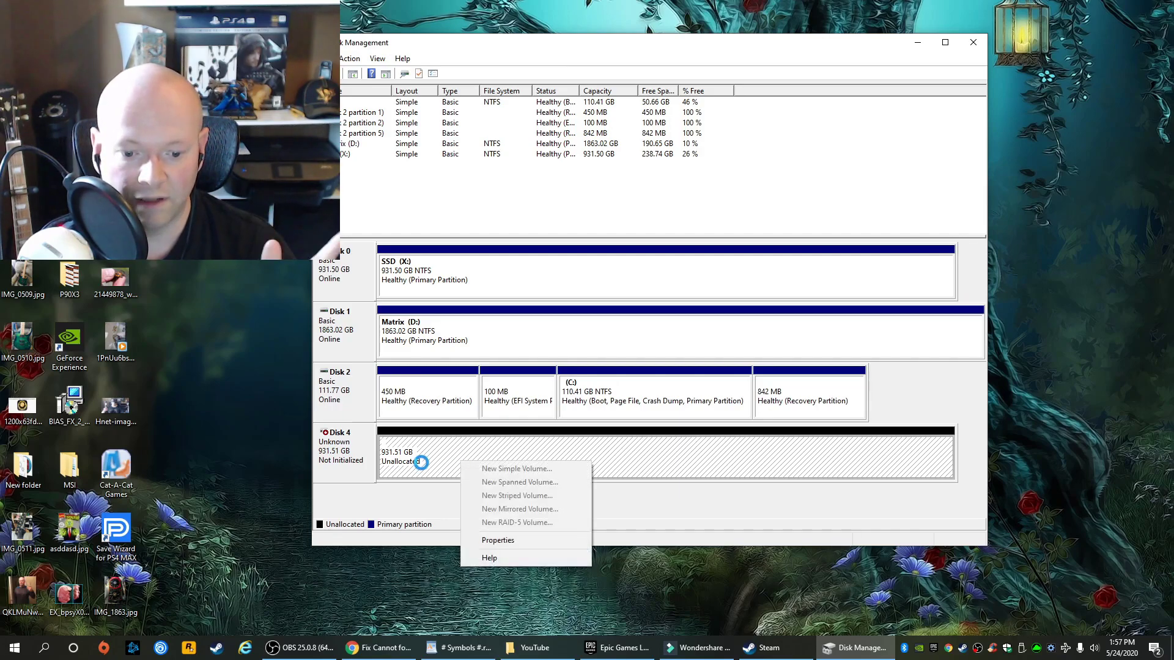
pyautogui.click(341, 460)
pyautogui.rightClick(341, 459)
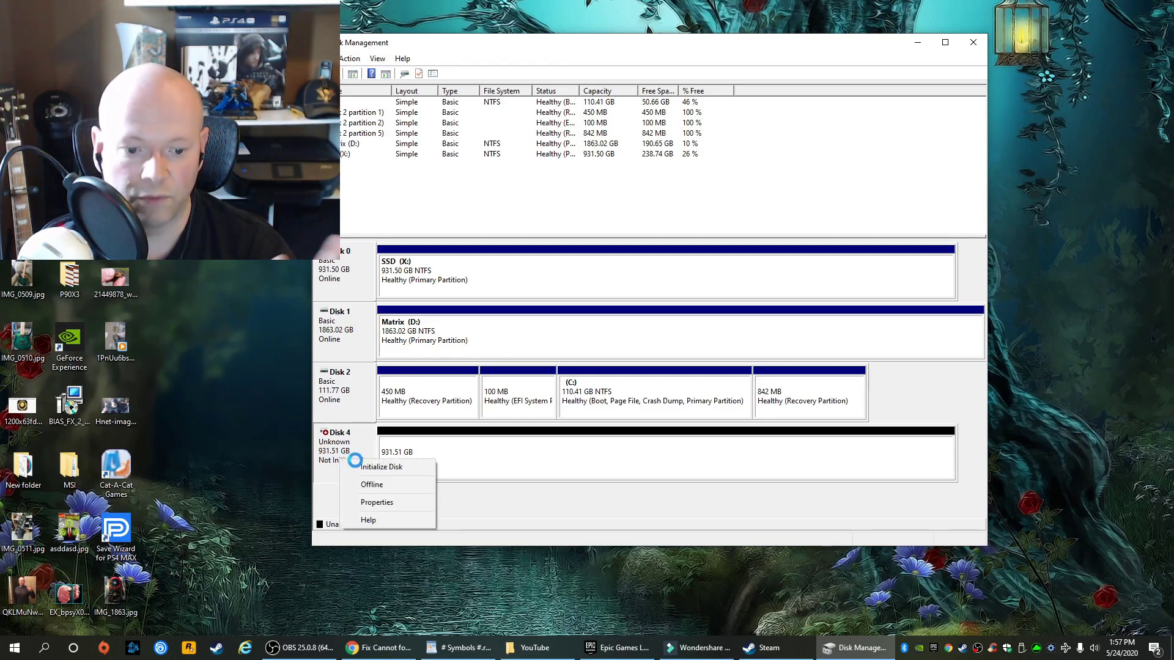
pyautogui.click(329, 448)
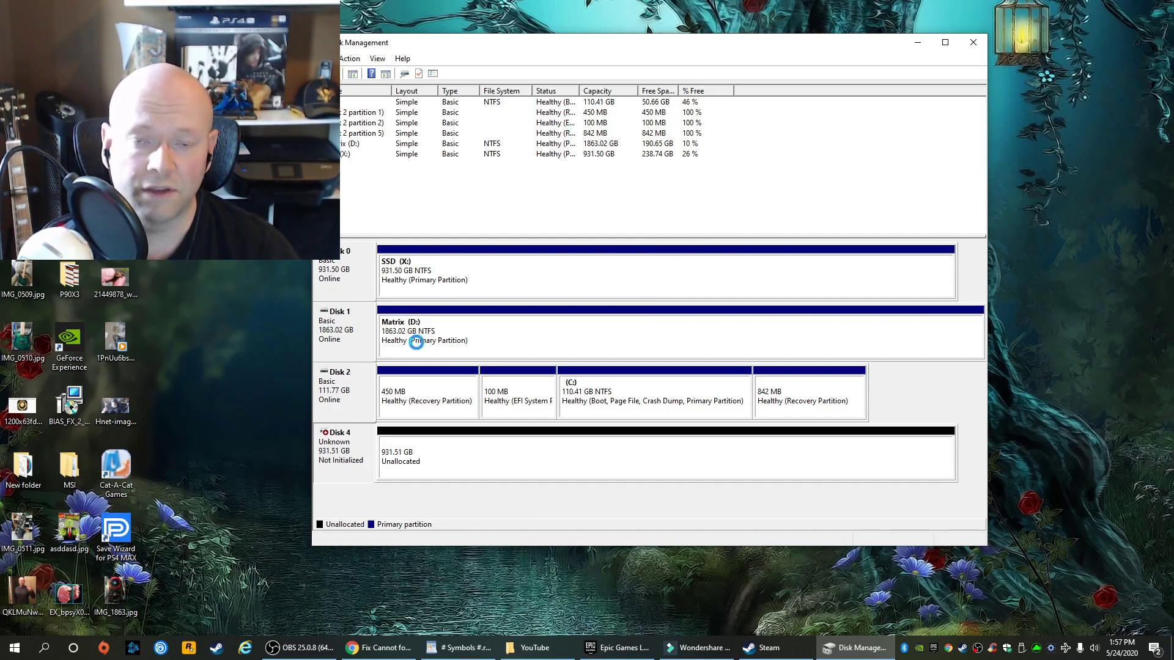
# - Launch diskpart from the Run prompt and list all attached disks
pyautogui.press('super+r')
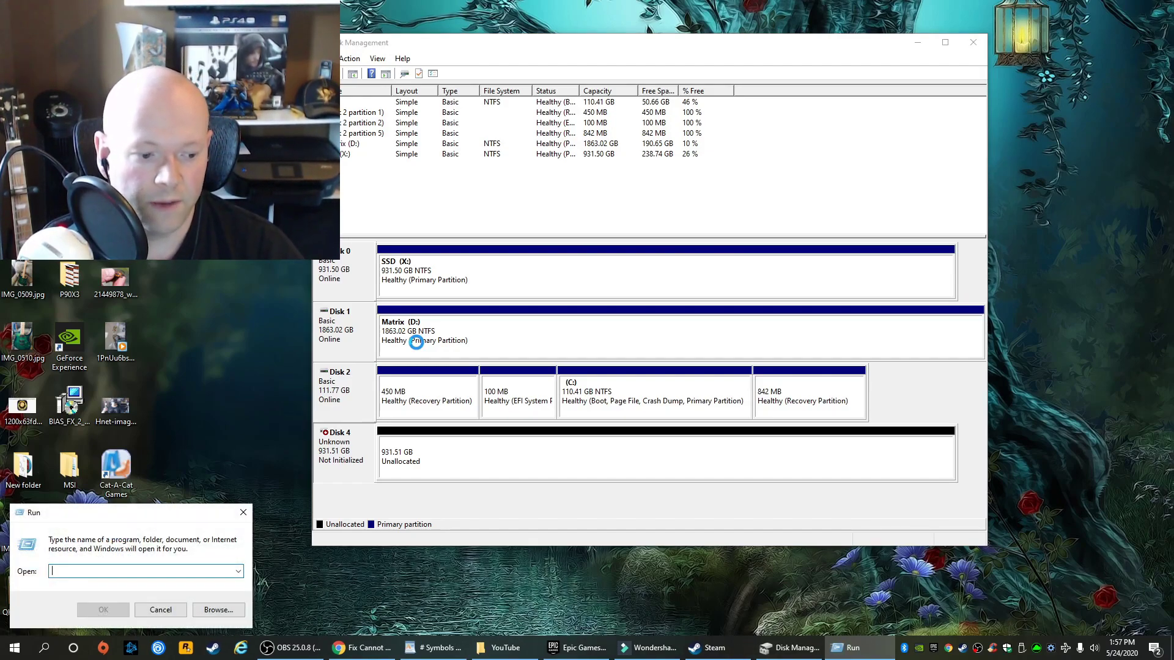
pyautogui.write('diskpart')
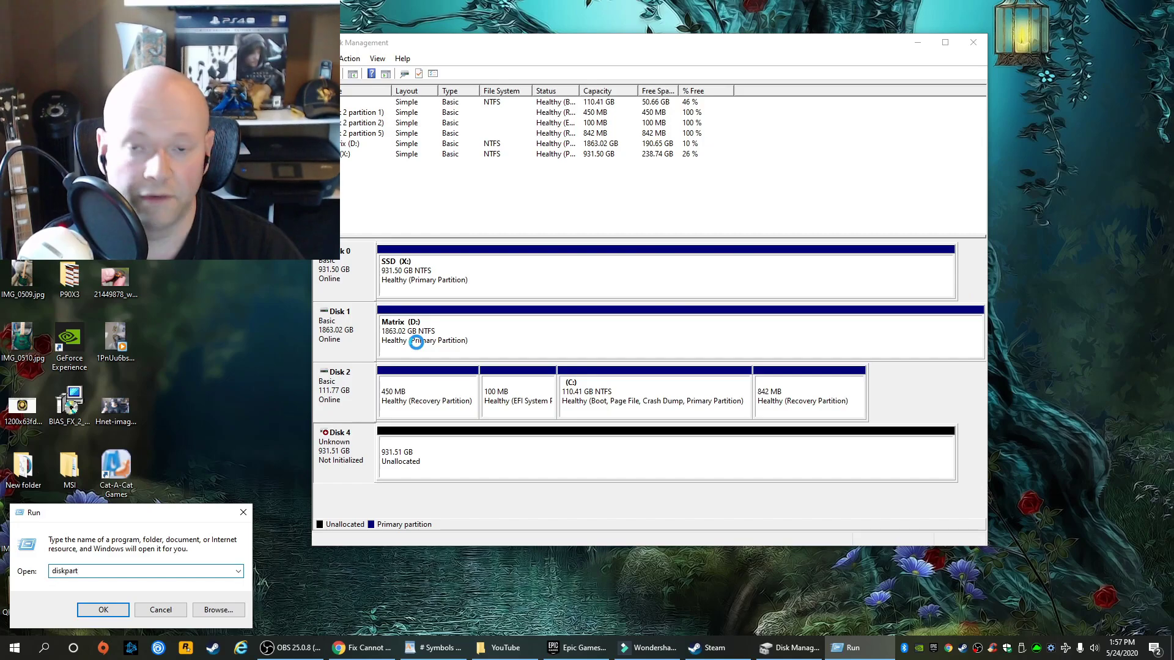
pyautogui.press('Return')
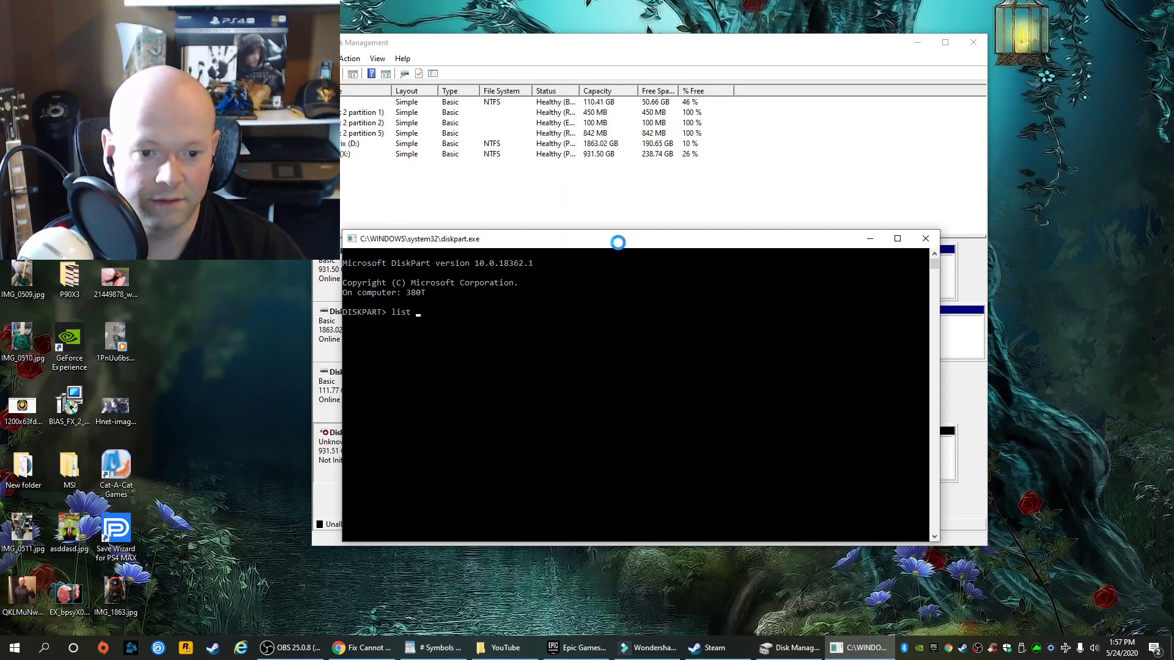
pyautogui.press('Return')
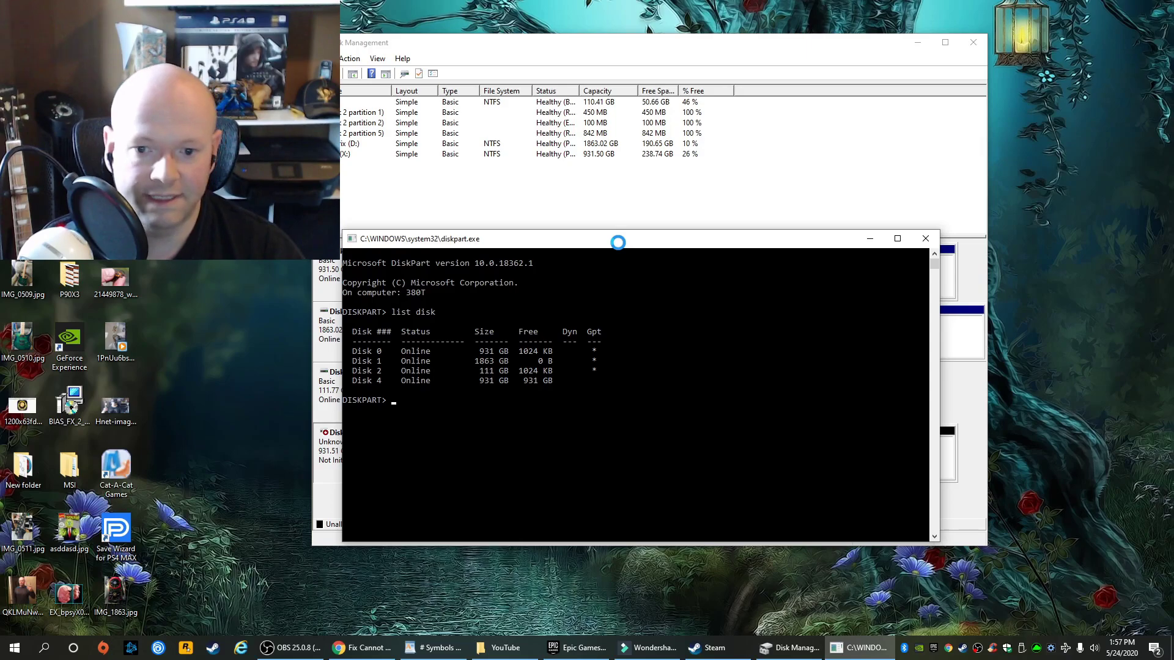
pyautogui.moveTo(618, 243); pyautogui.dragTo(690, 239)
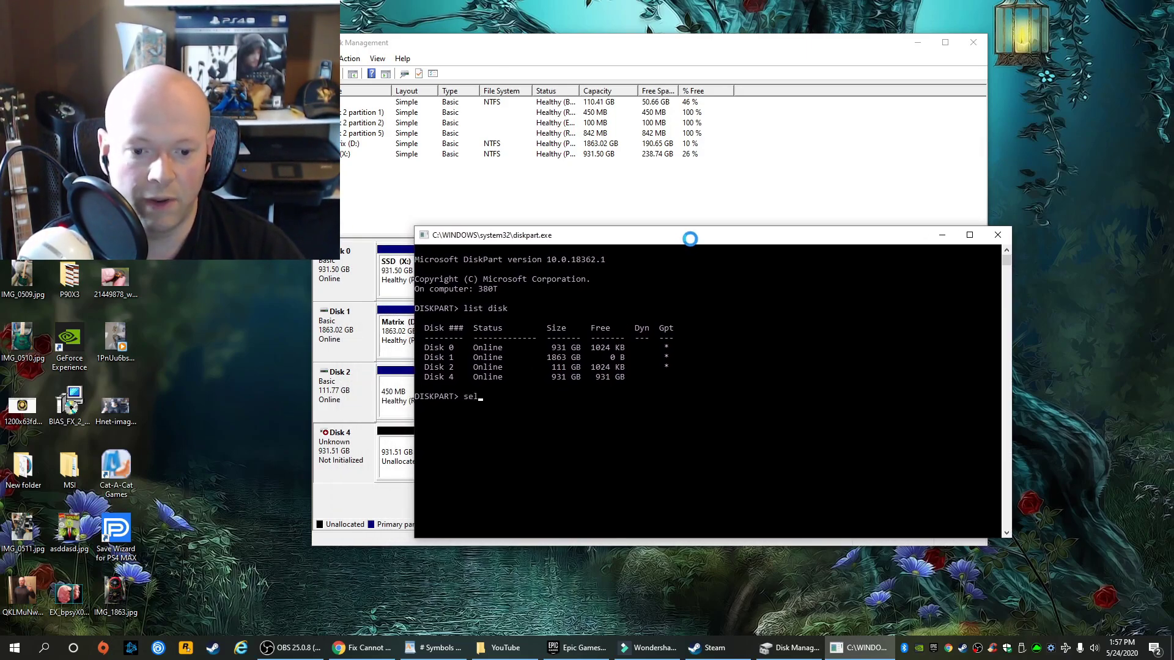
# - Run 'select disk 4' and then 'clean' to wipe Disk 4
pyautogui.write('select dk')
pyautogui.press('BackSpace')
pyautogui.write('isk 4')
pyautogui.press('Return')
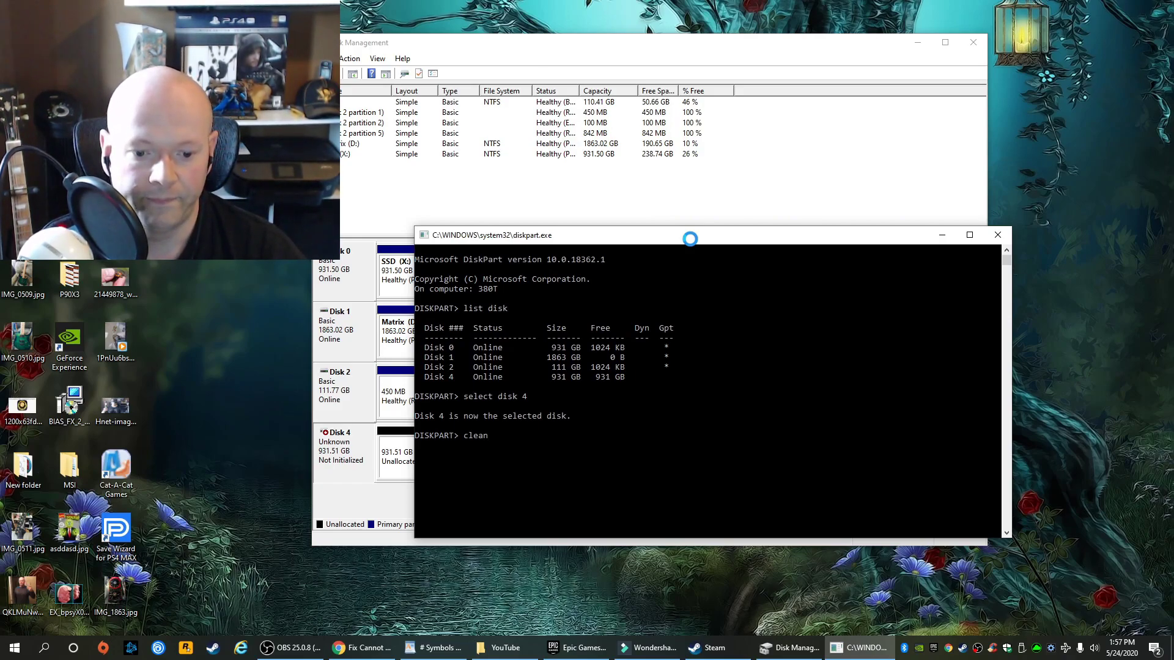
pyautogui.press('Return')
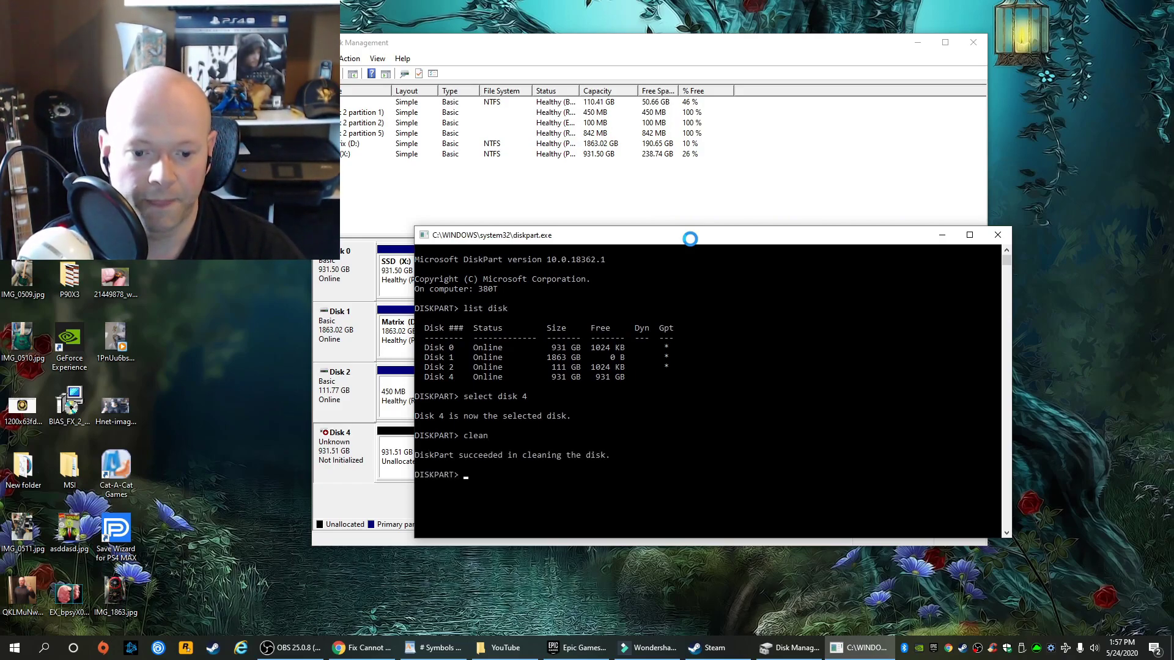
# - Close the DiskPart console and bring up the context menu for the Disk 4 label
pyautogui.click(997, 235)
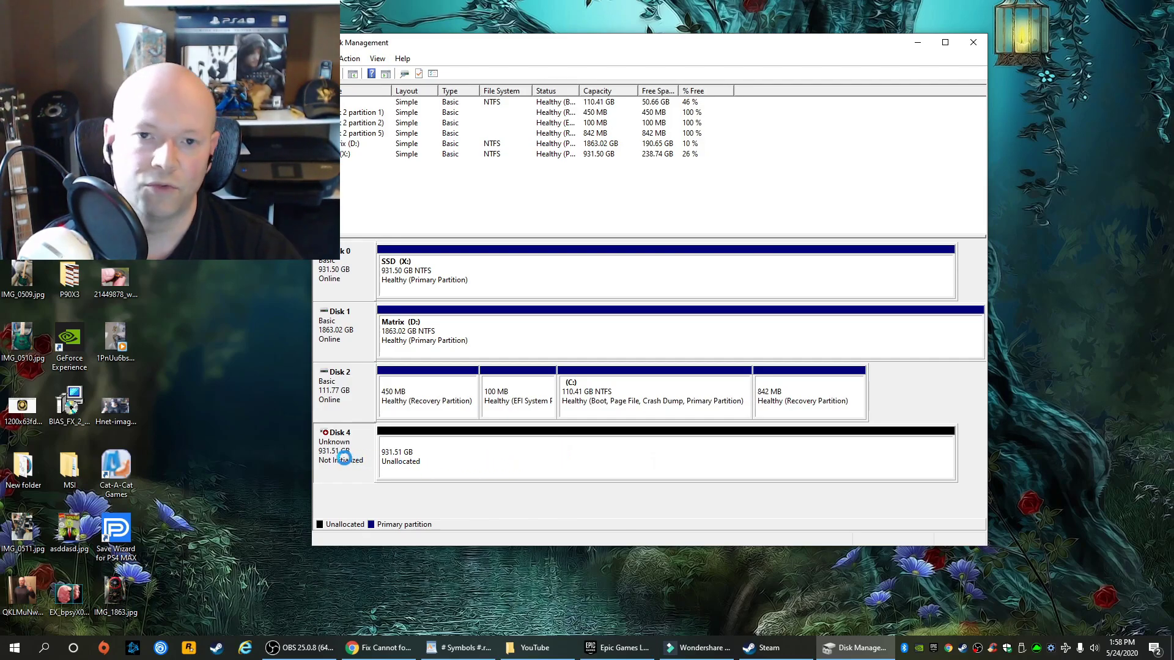
pyautogui.click(456, 447)
pyautogui.rightClick(501, 465)
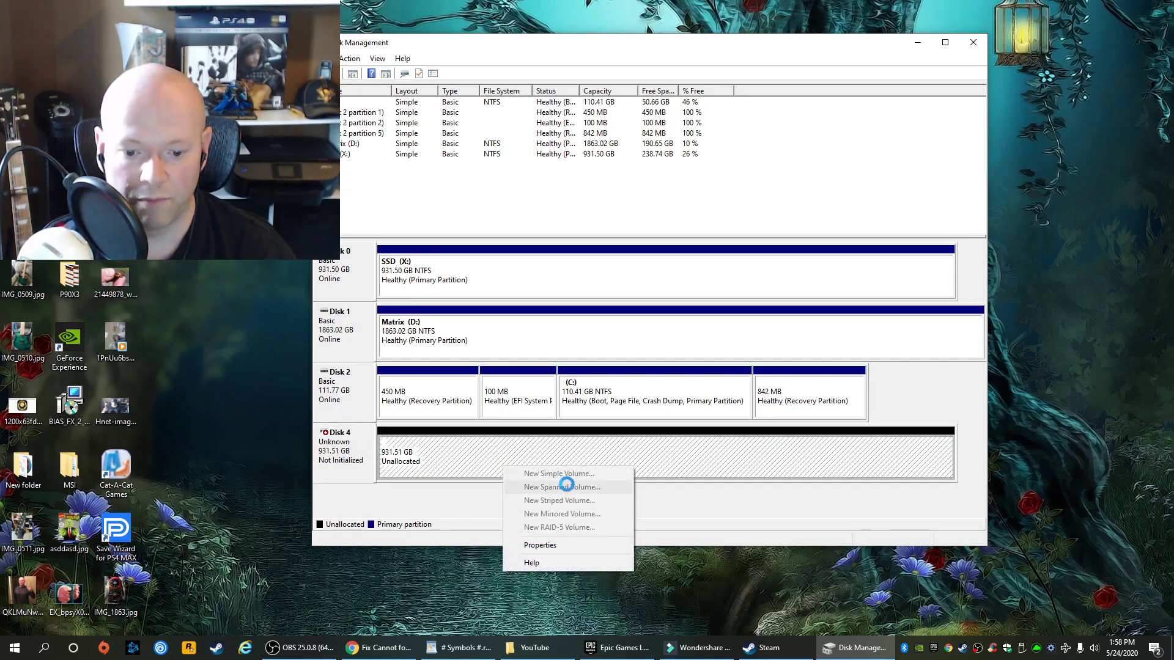
pyautogui.click(339, 453)
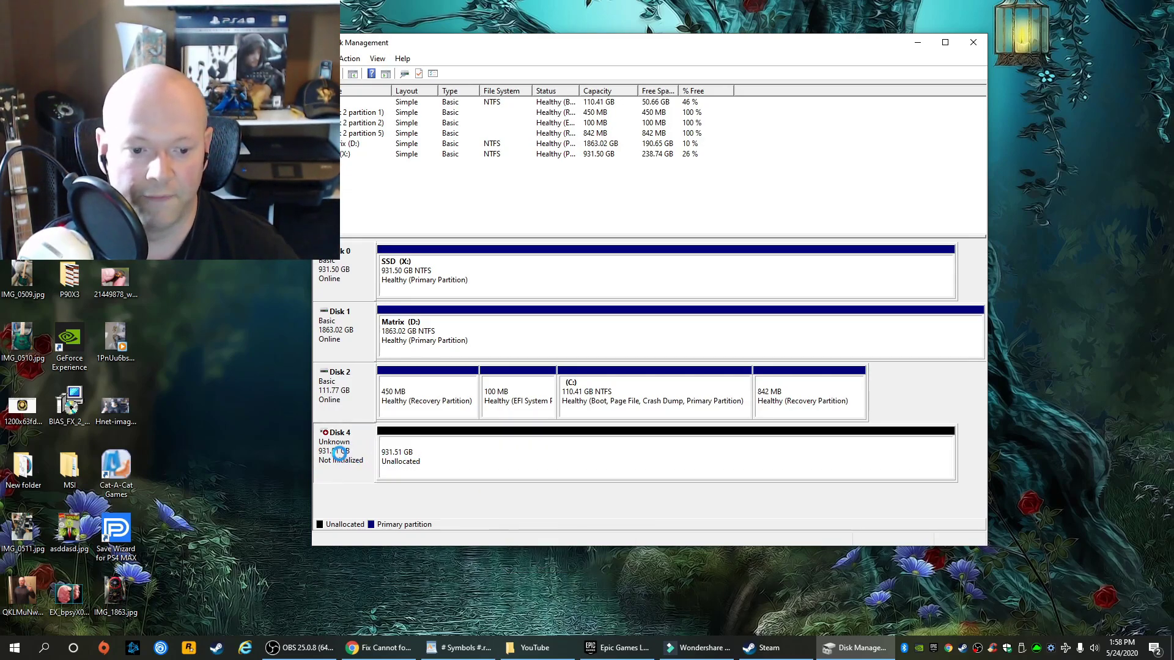
pyautogui.rightClick(347, 449)
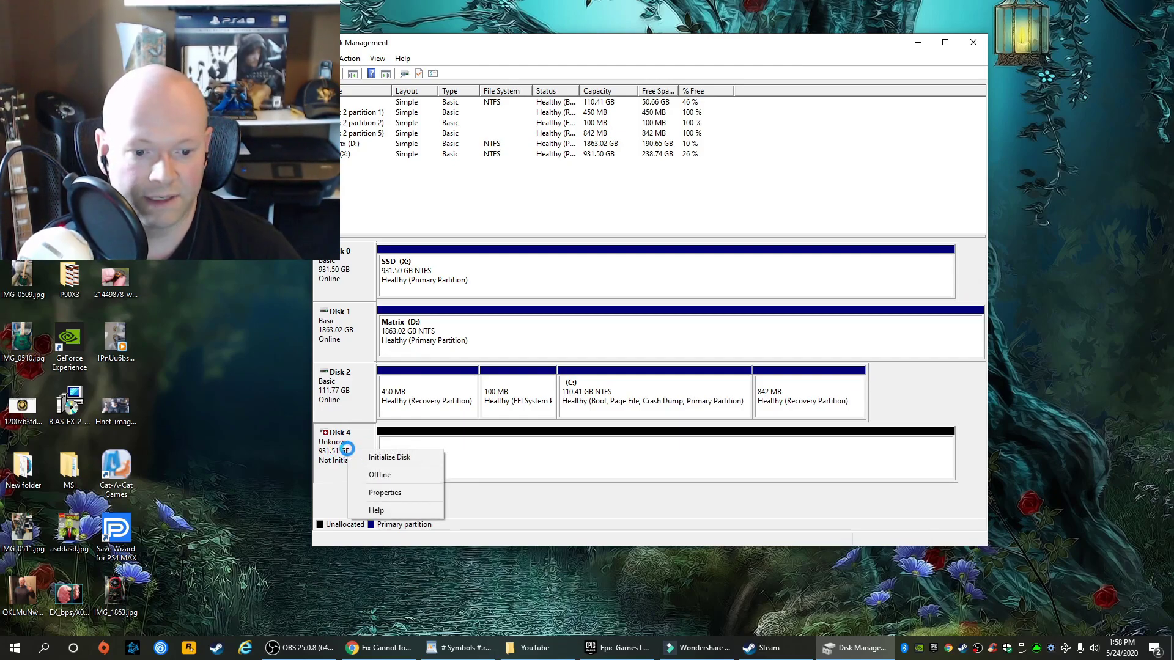
# - Initialize Disk 4 with the GPT partition style
pyautogui.click(376, 458)
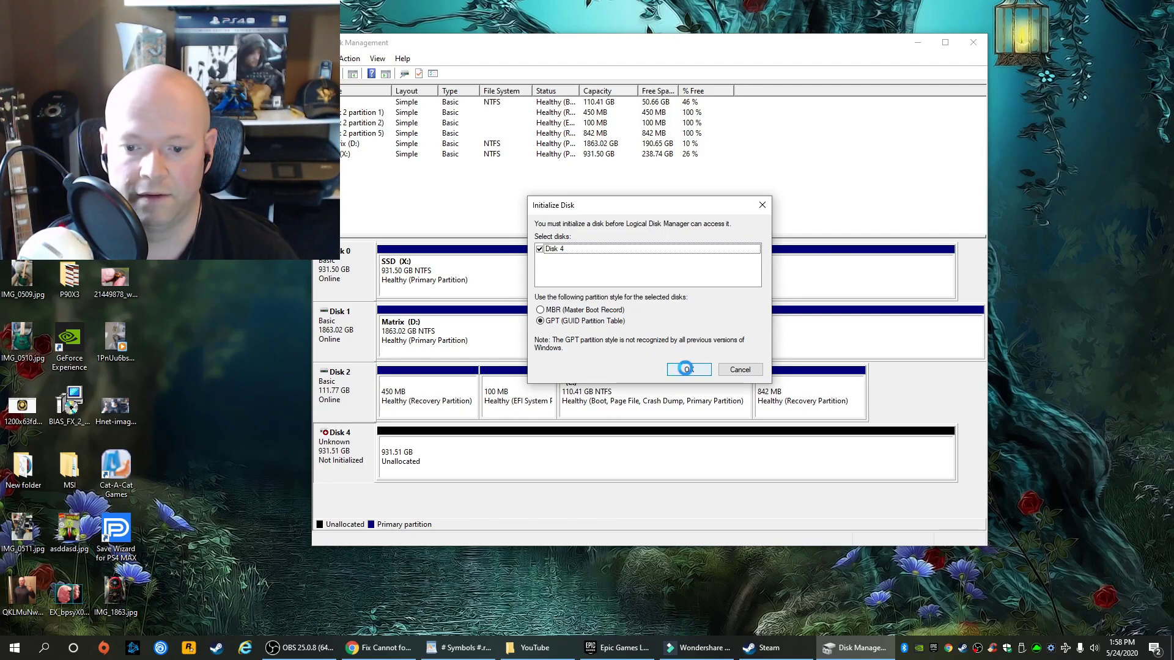
pyautogui.click(686, 369)
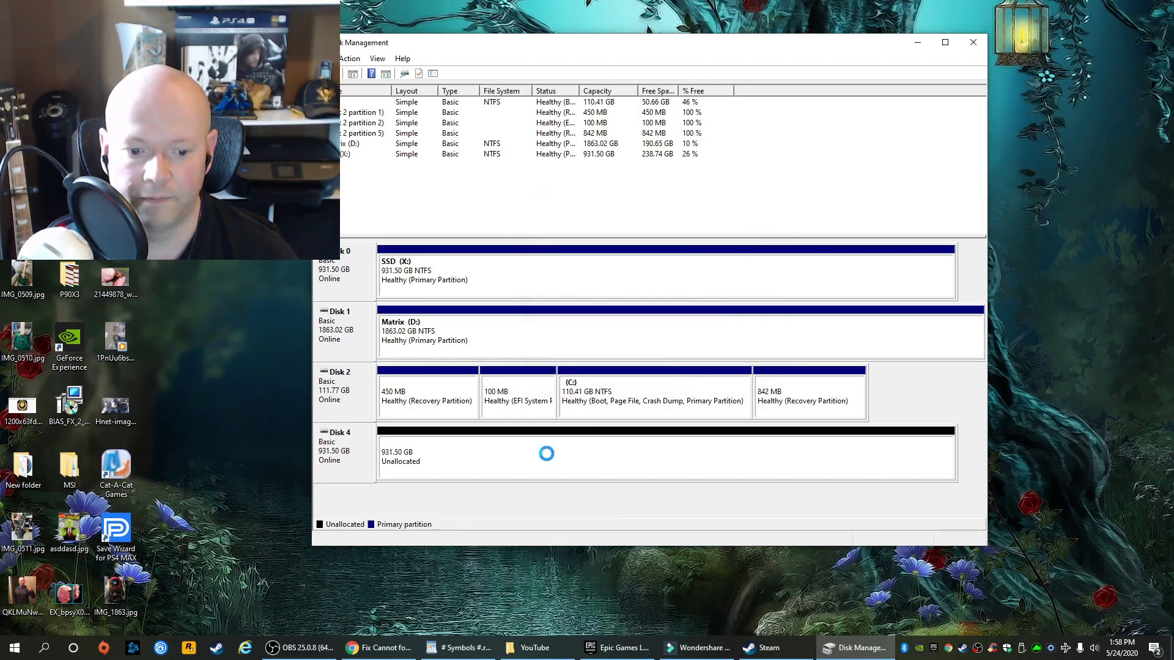
# - Start New Simple Volume on Disk 4's unallocated space and reach the 953852 MB size step
pyautogui.rightClick(444, 459)
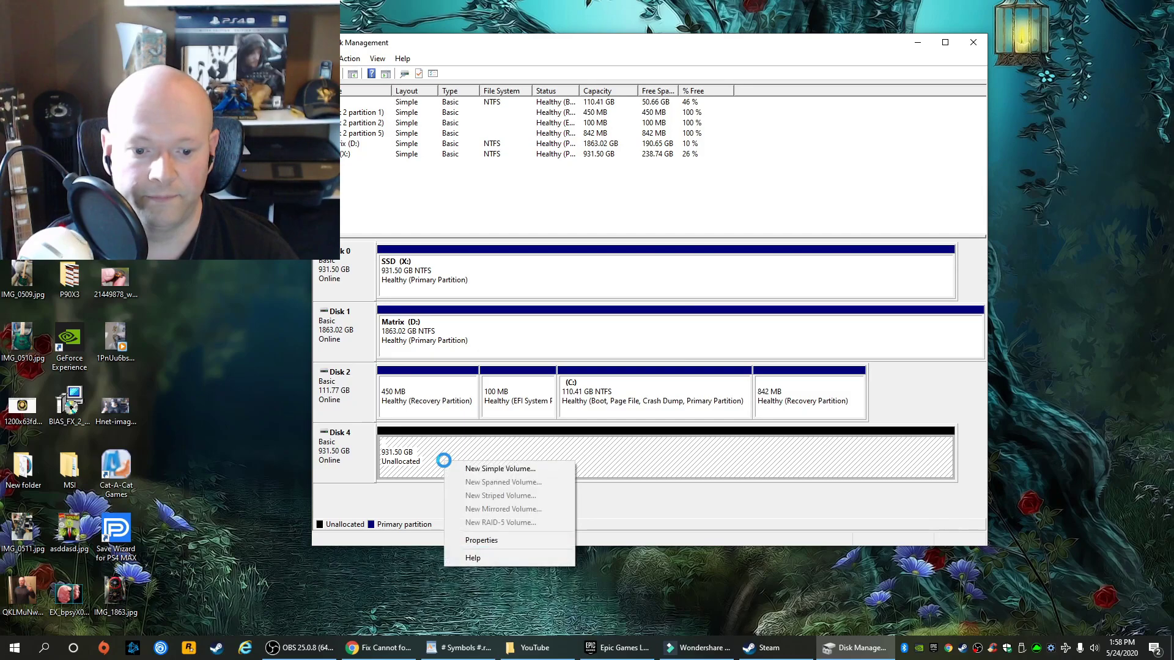
pyautogui.click(416, 460)
pyautogui.rightClick(435, 460)
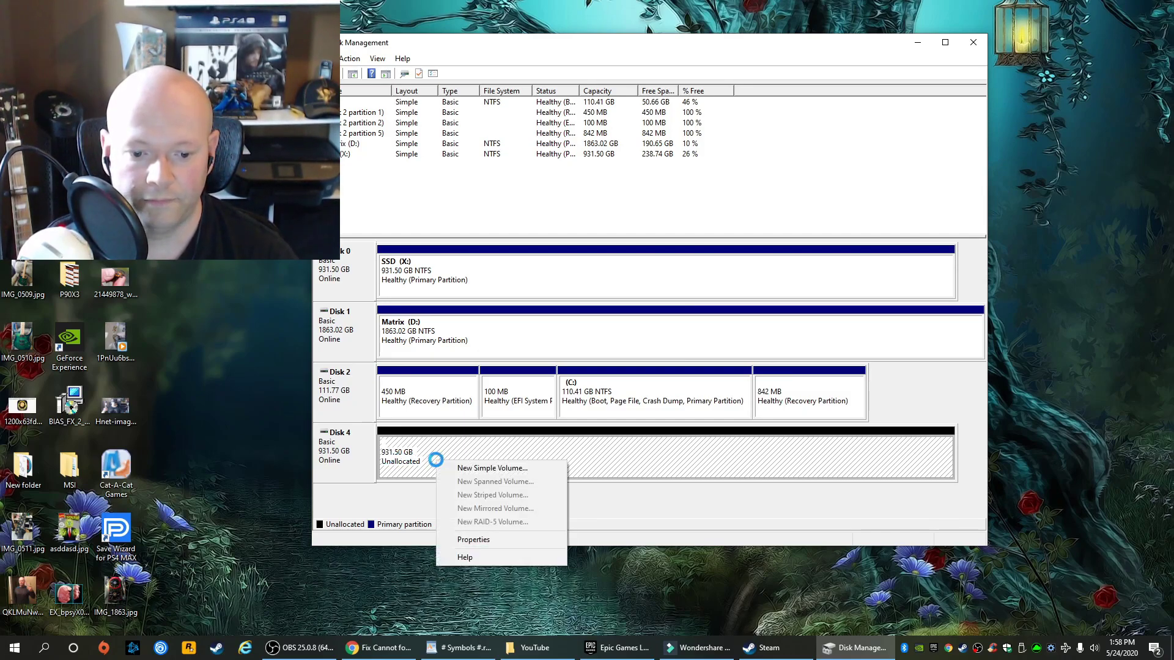
pyautogui.click(420, 452)
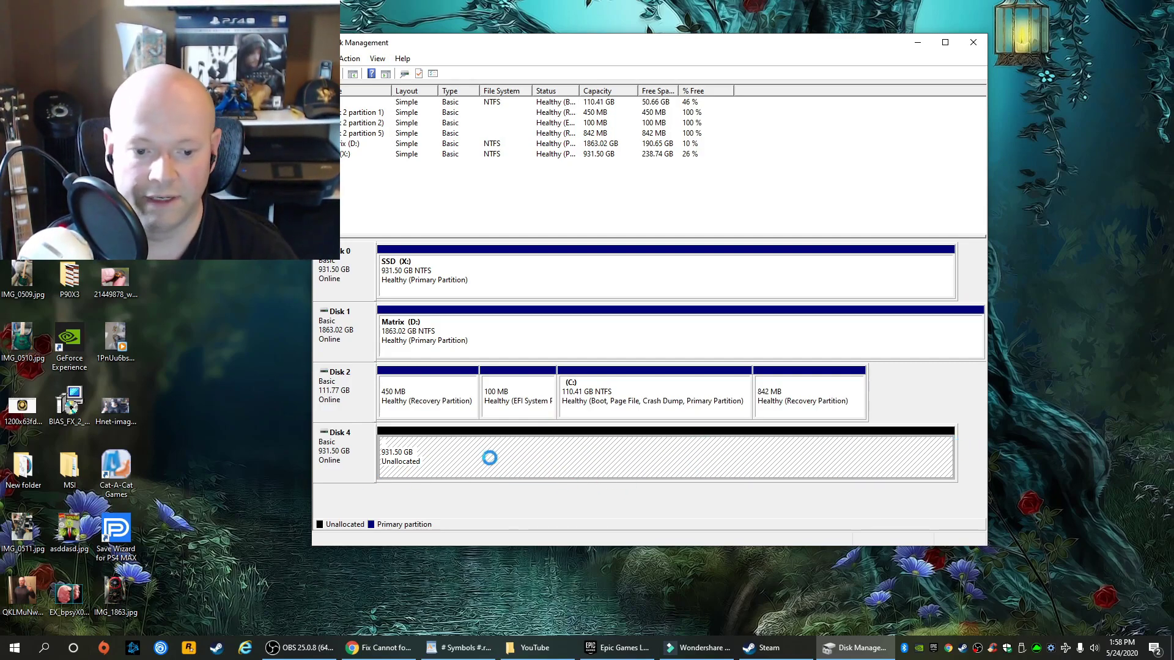
pyautogui.rightClick(334, 451)
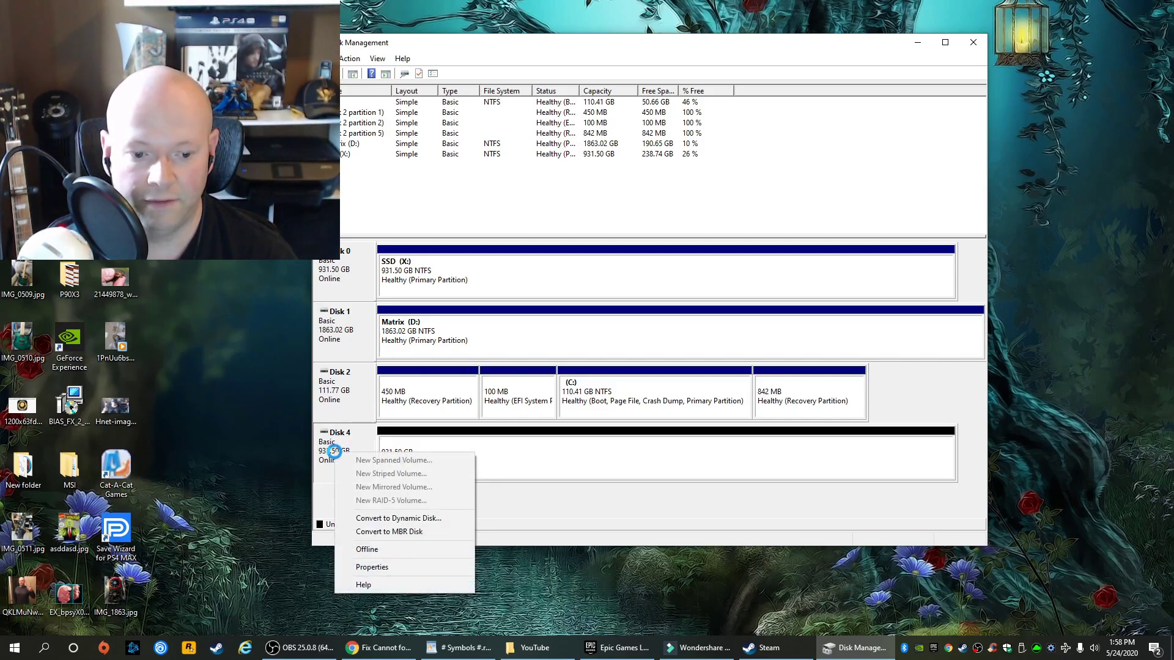
pyautogui.rightClick(548, 457)
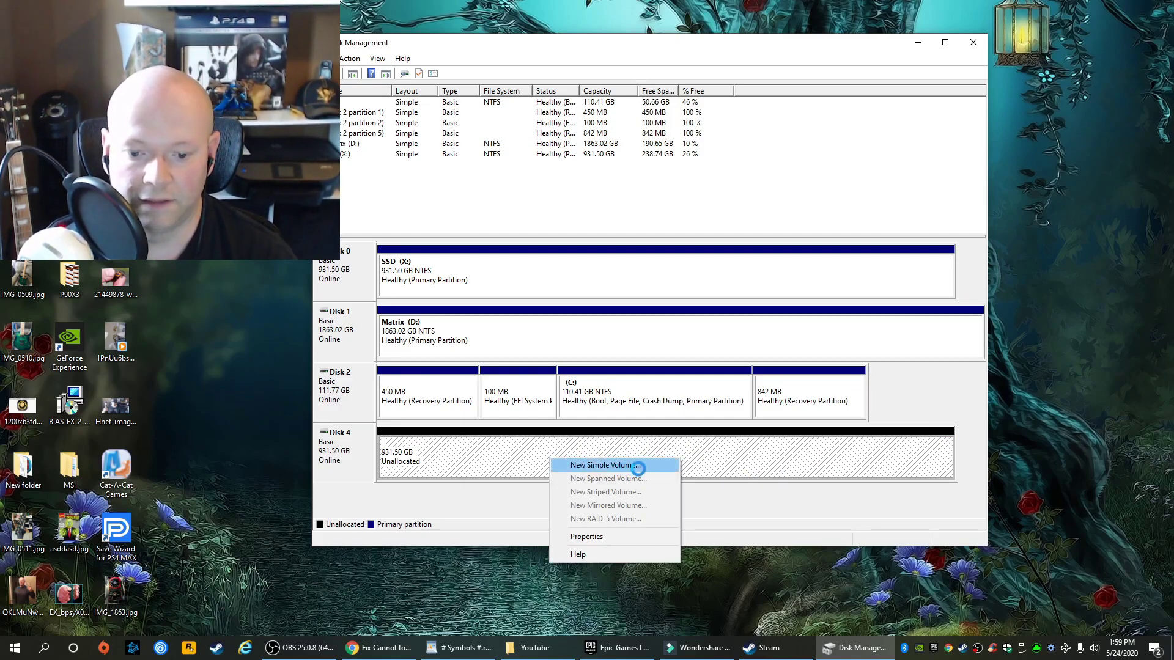
pyautogui.click(648, 467)
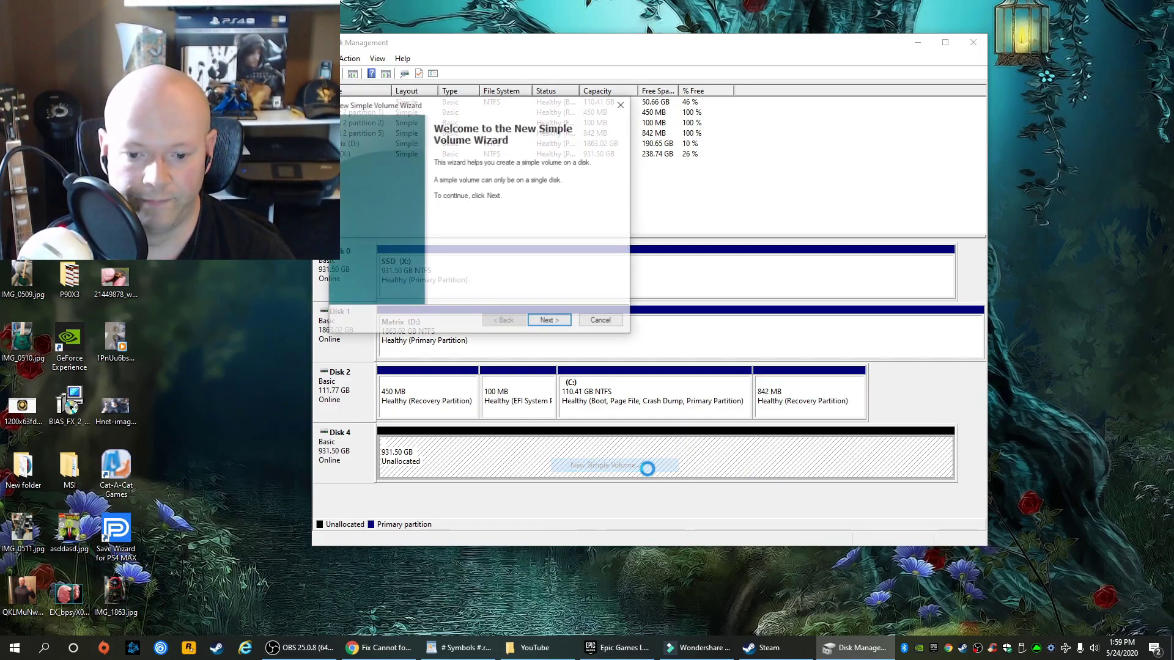
pyautogui.click(549, 321)
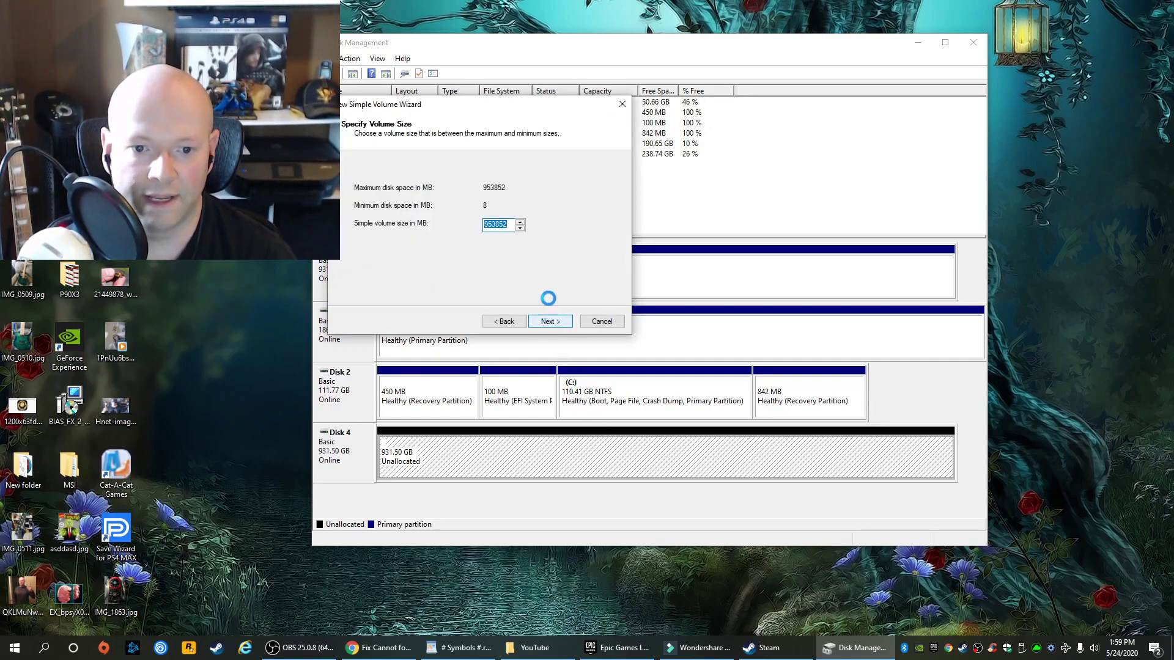
# - Keep the full volume size and assign drive letter Z to the new volume
pyautogui.click(556, 321)
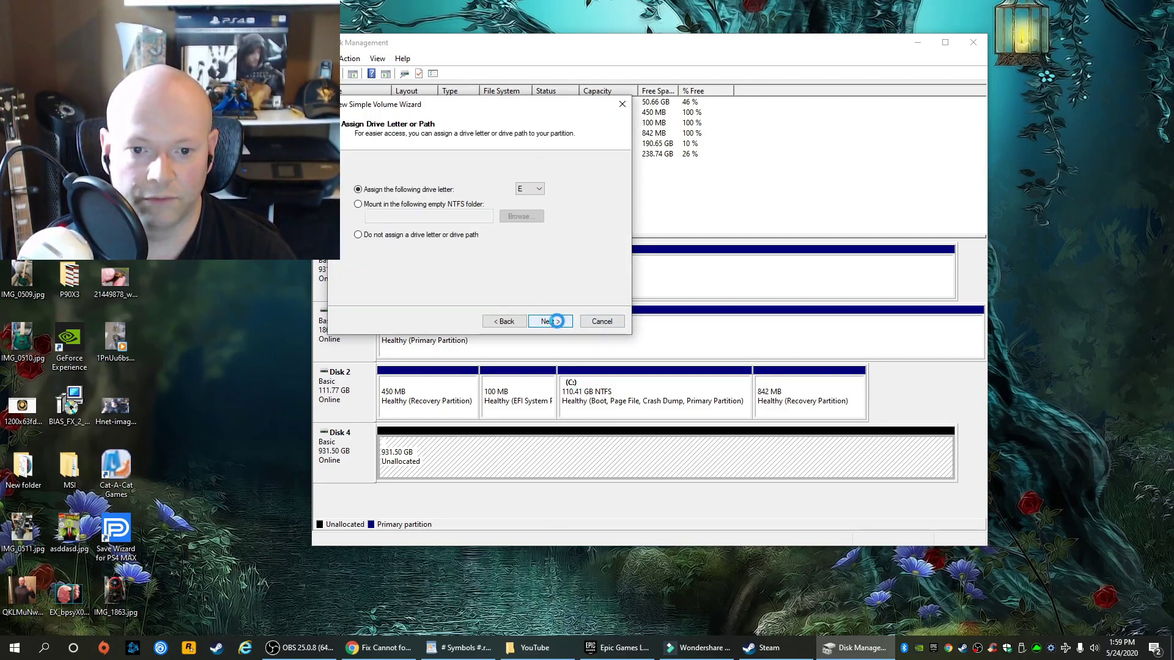
pyautogui.moveTo(497, 106); pyautogui.dragTo(622, 215)
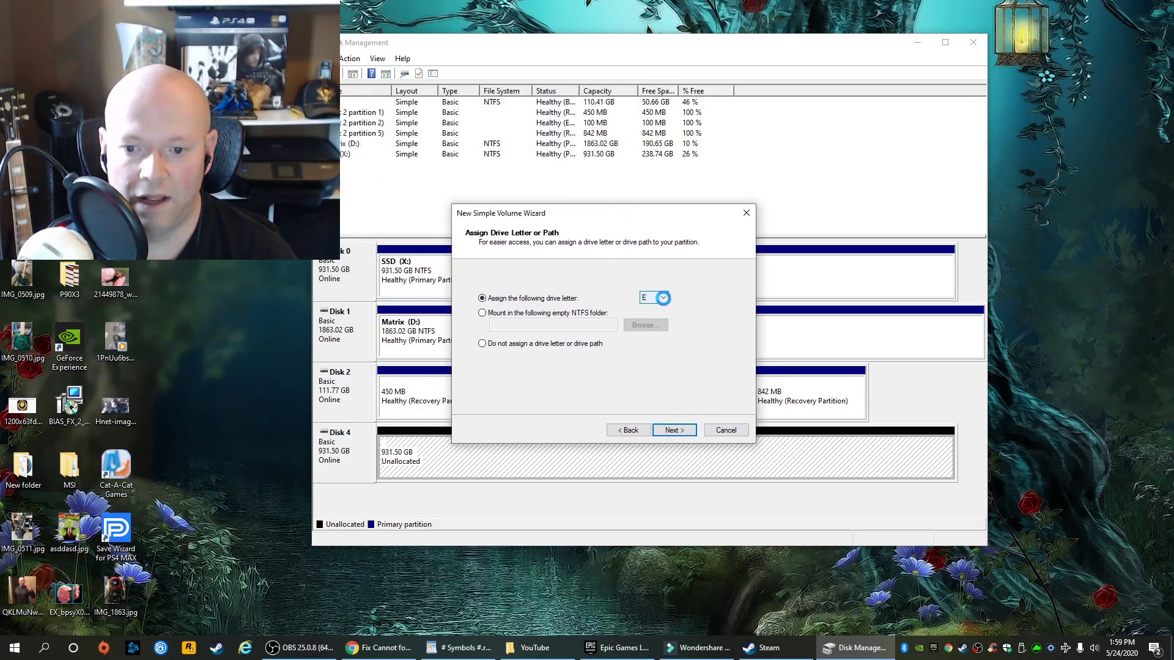
pyautogui.click(660, 298)
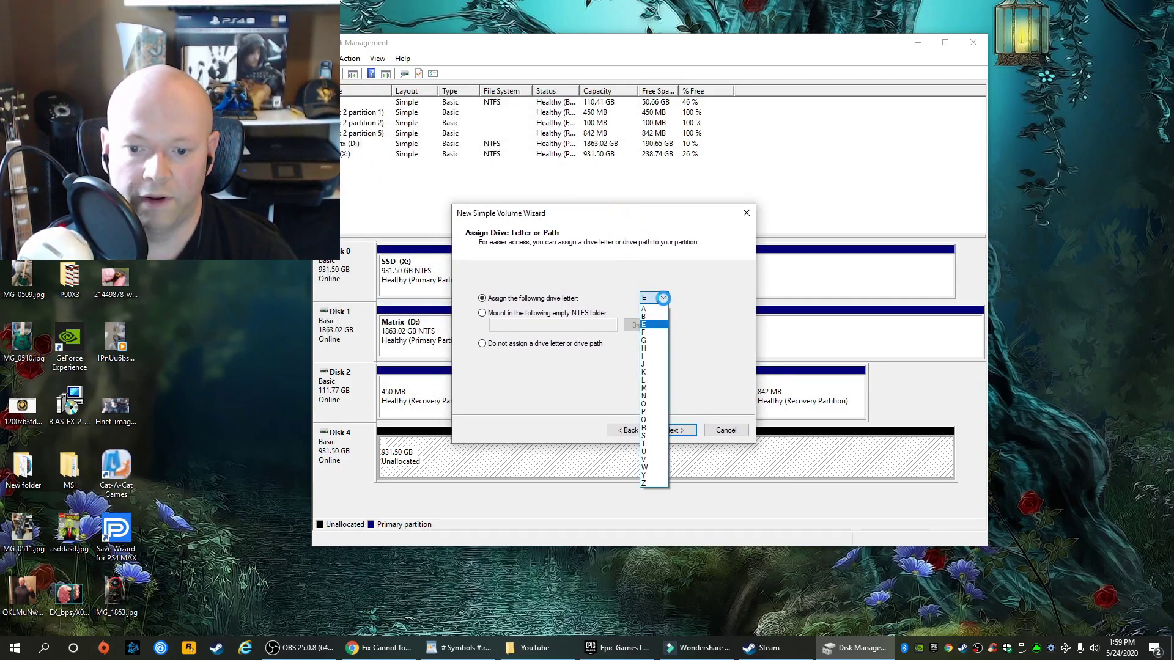
pyautogui.click(657, 481)
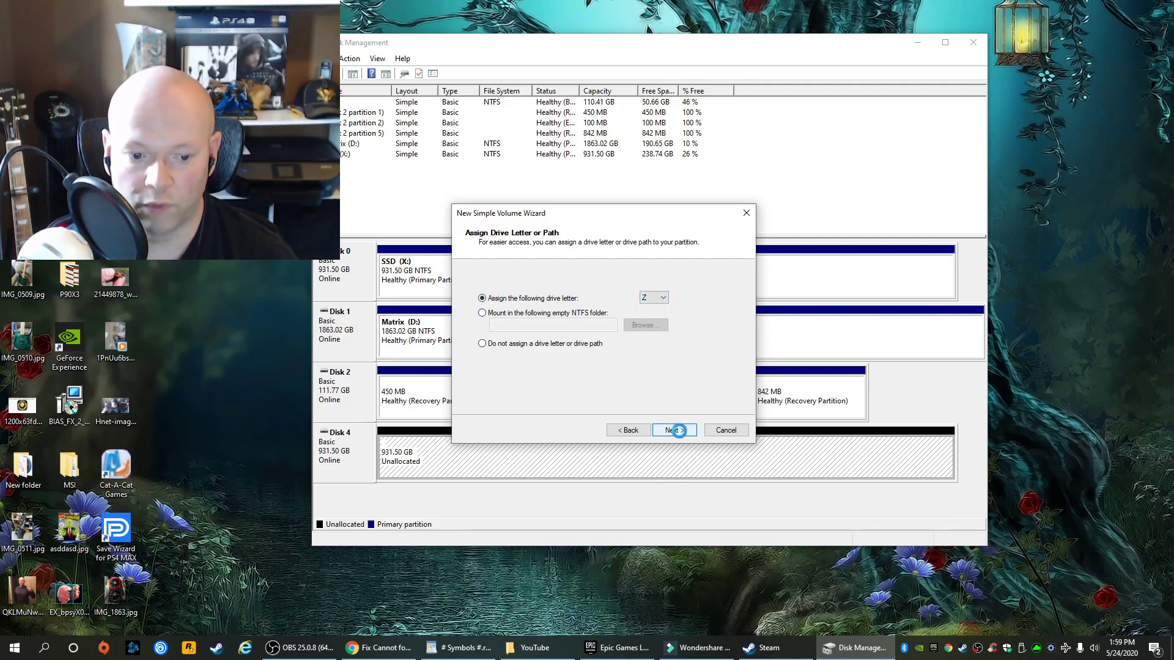
# - Label the volume '1 TB', keep NTFS quick format, and finish the wizard
pyautogui.click(679, 432)
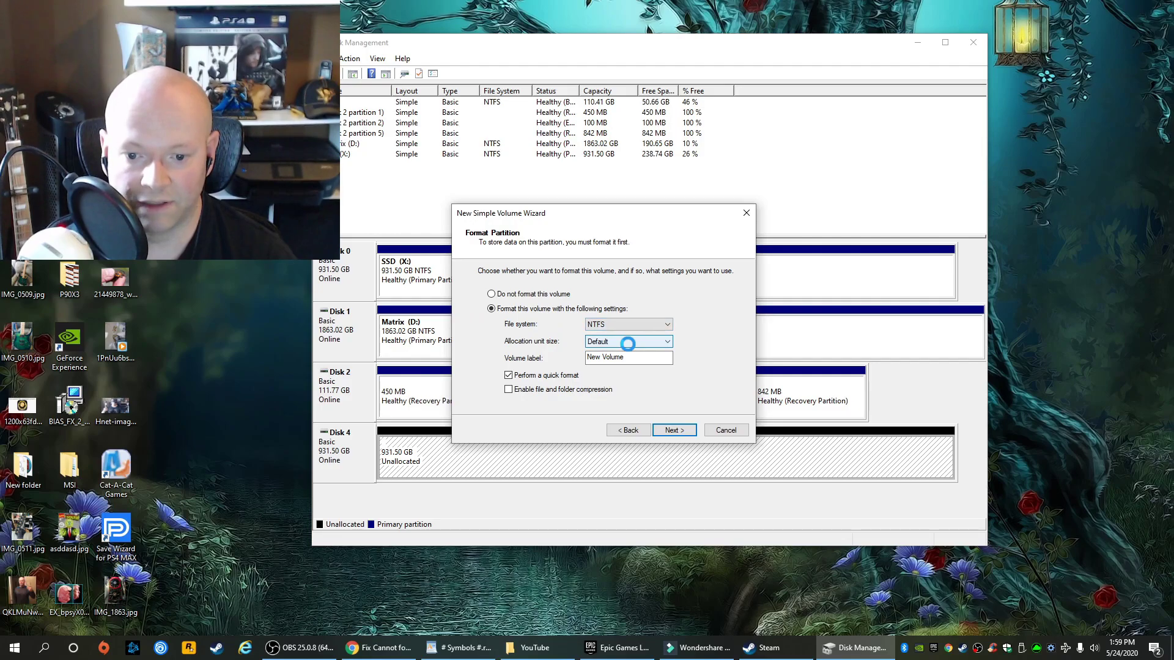
pyautogui.moveTo(642, 355); pyautogui.dragTo(595, 363)
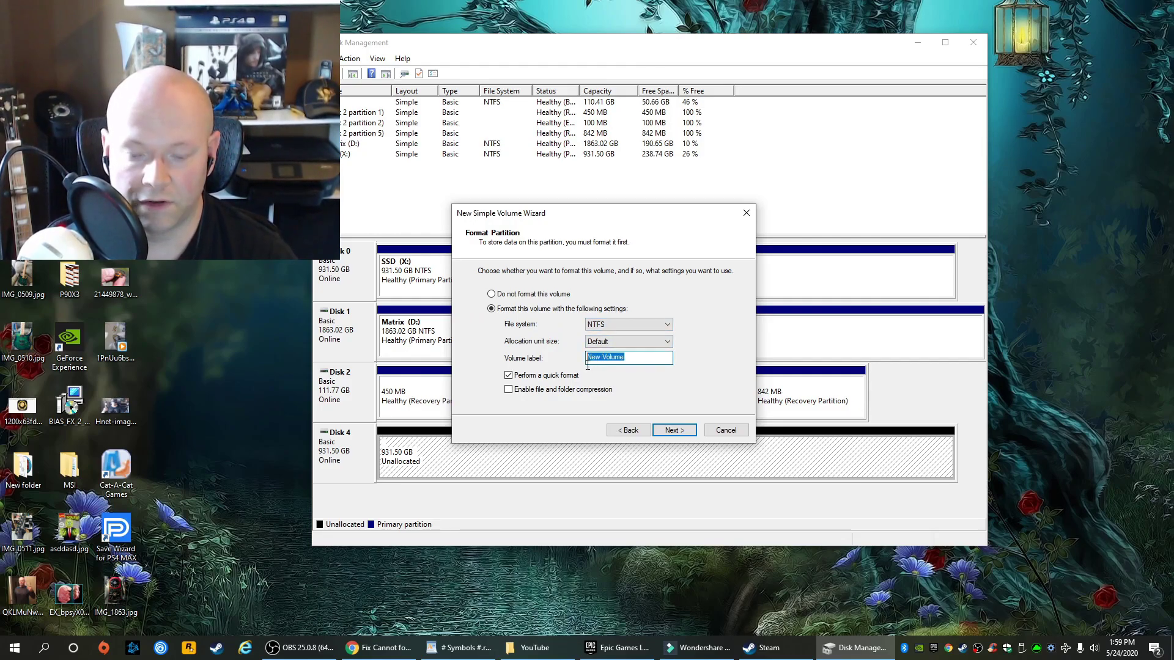
pyautogui.write('1 TB')
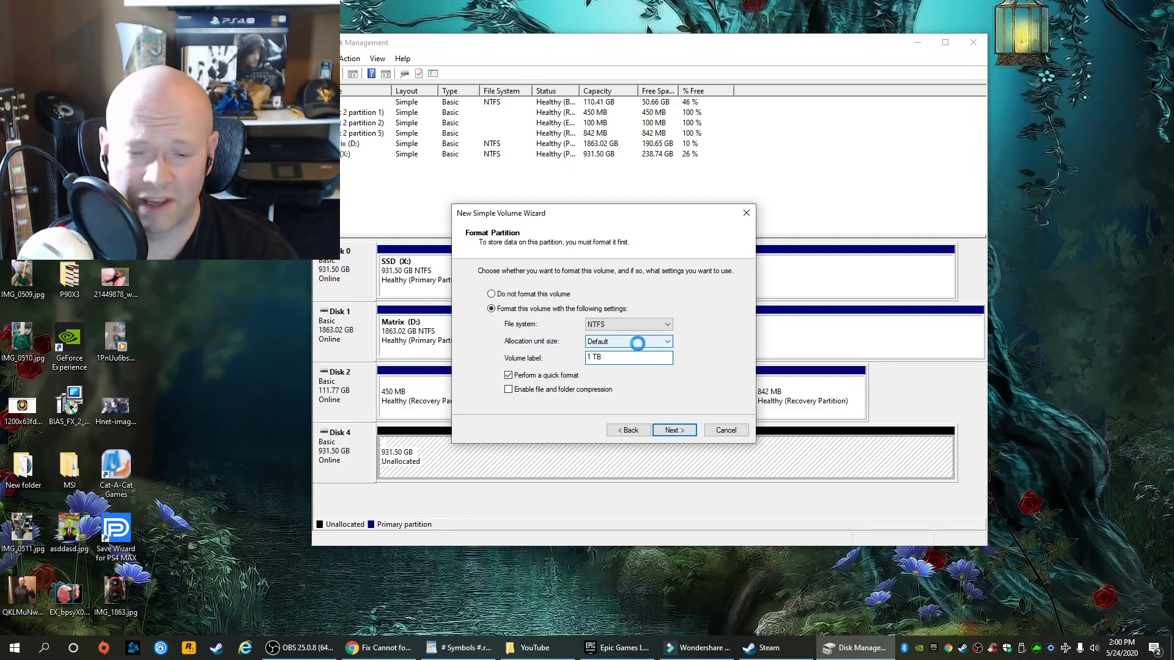
pyautogui.click(674, 430)
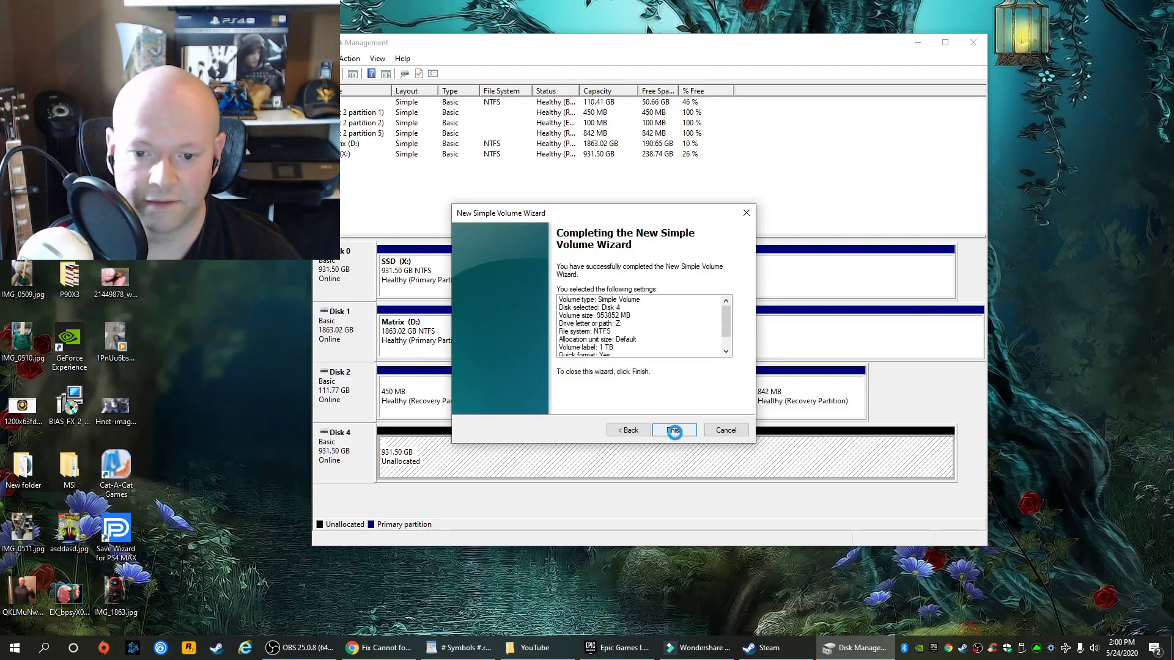
pyautogui.click(673, 432)
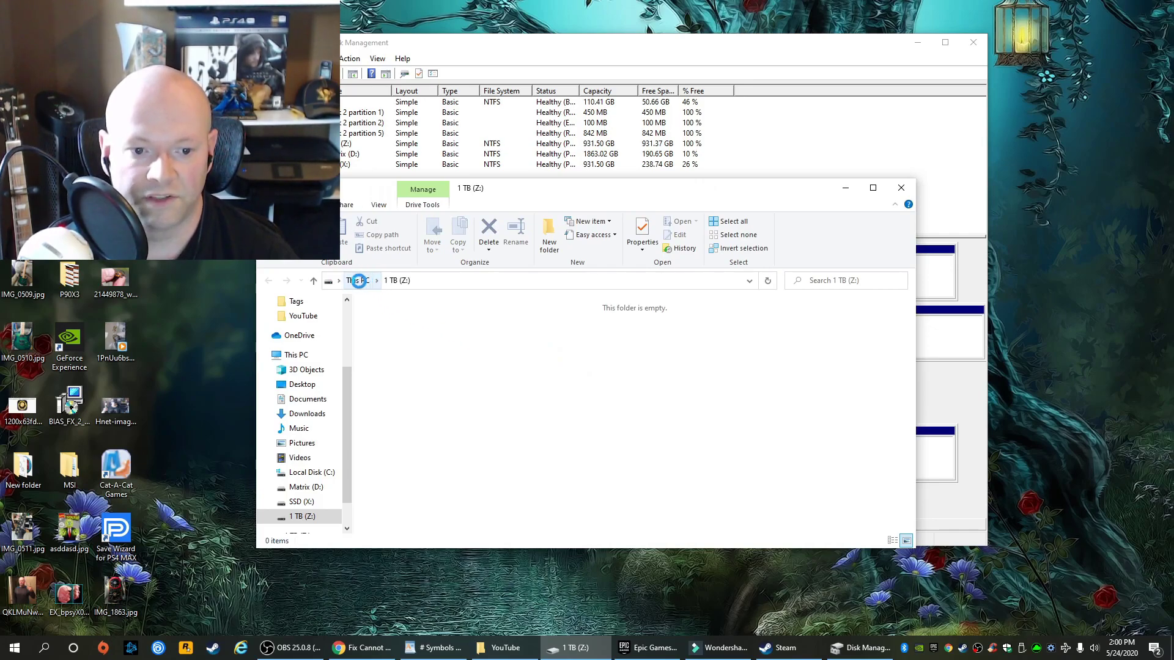
# - In This PC, browse past Local Disk (C:) and Matrix (D:) to the new 1 TB (Z:) drive
pyautogui.click(359, 280)
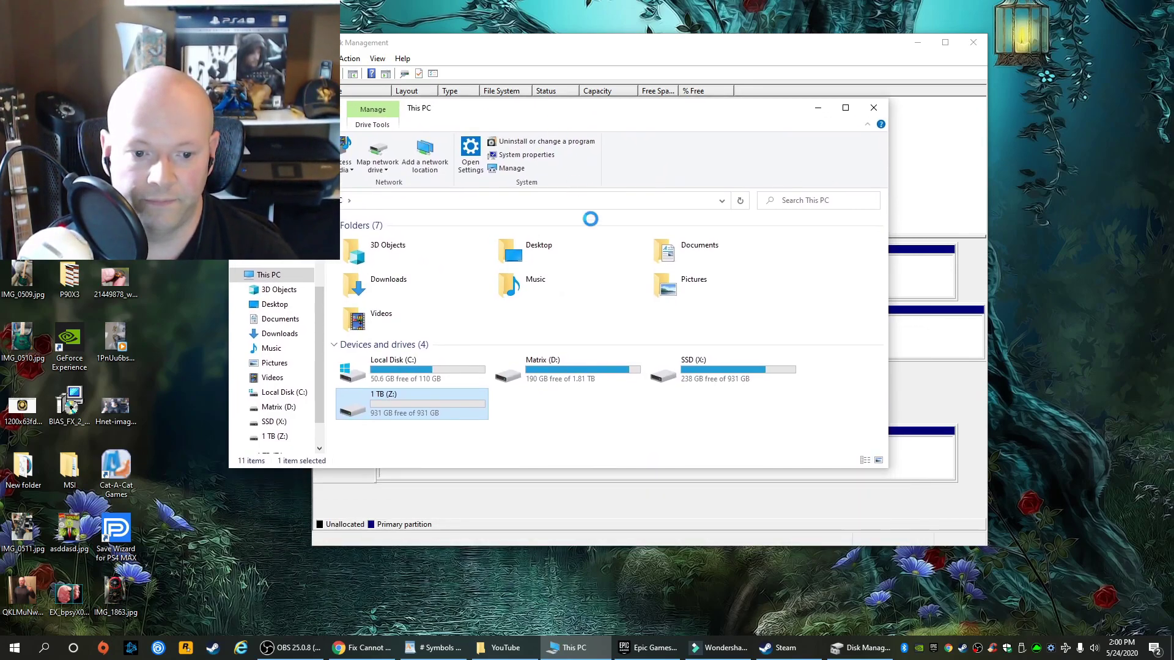
pyautogui.click(402, 368)
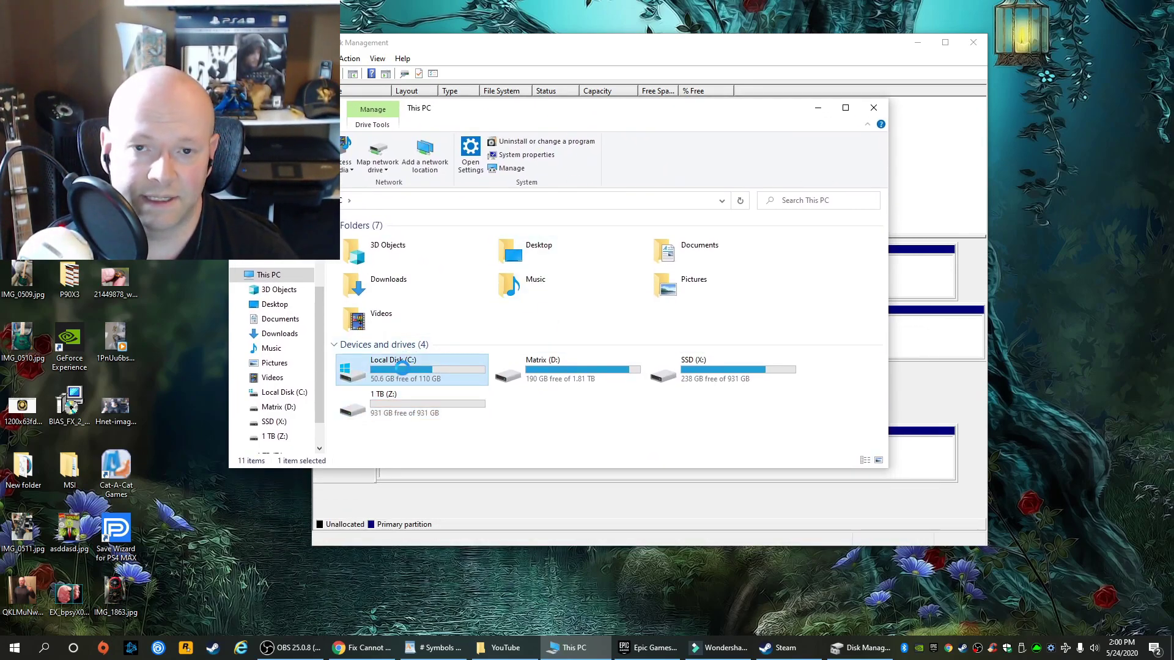
pyautogui.click(550, 371)
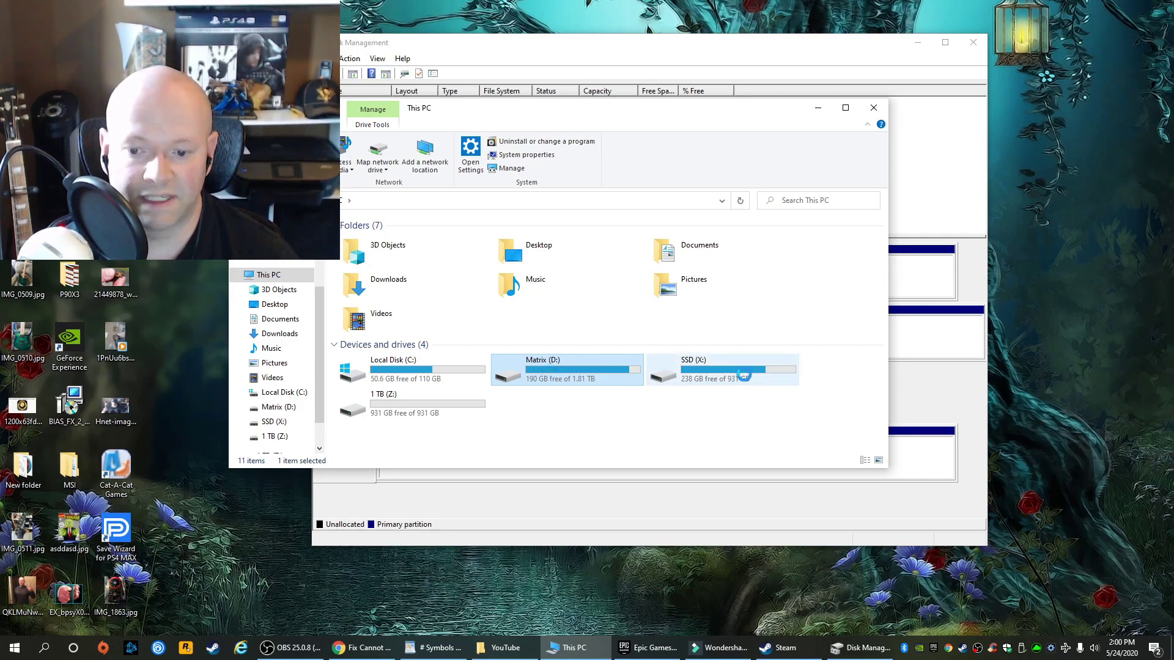
pyautogui.moveTo(744, 373)
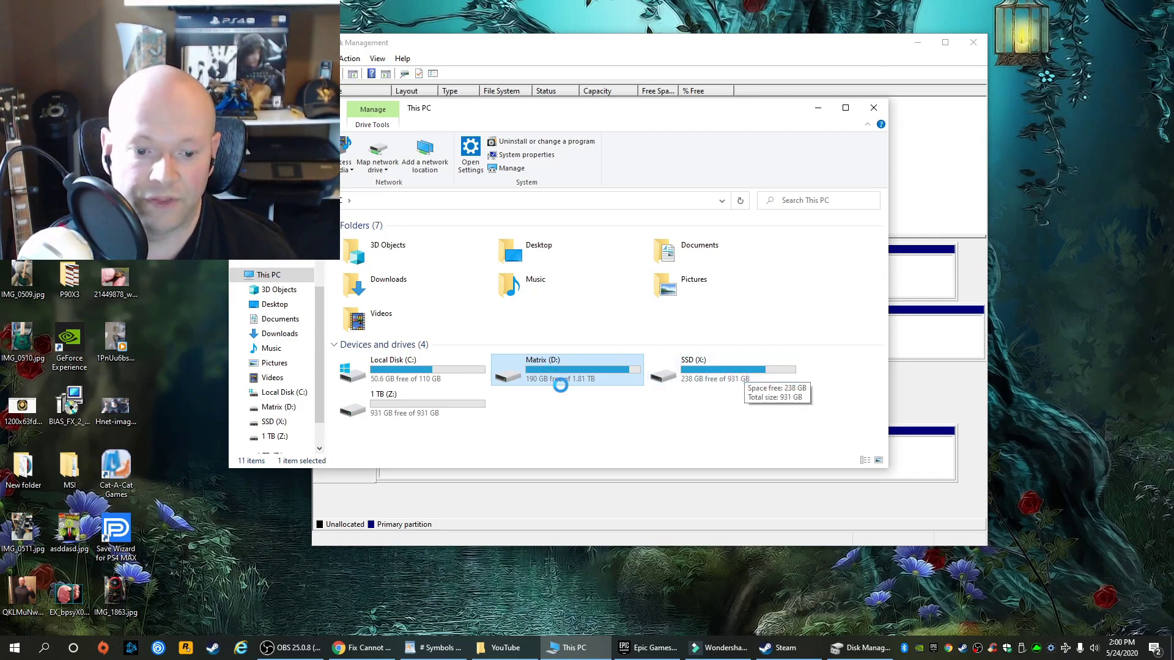
pyautogui.click(426, 415)
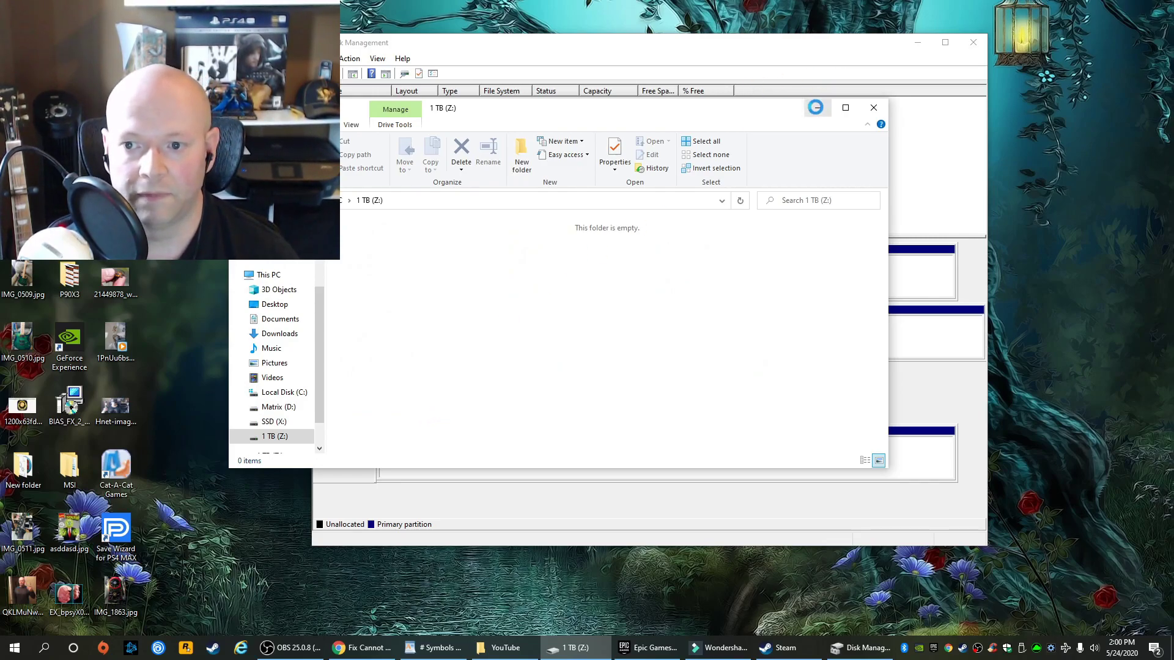
pyautogui.moveTo(700, 47); pyautogui.dragTo(706, 43)
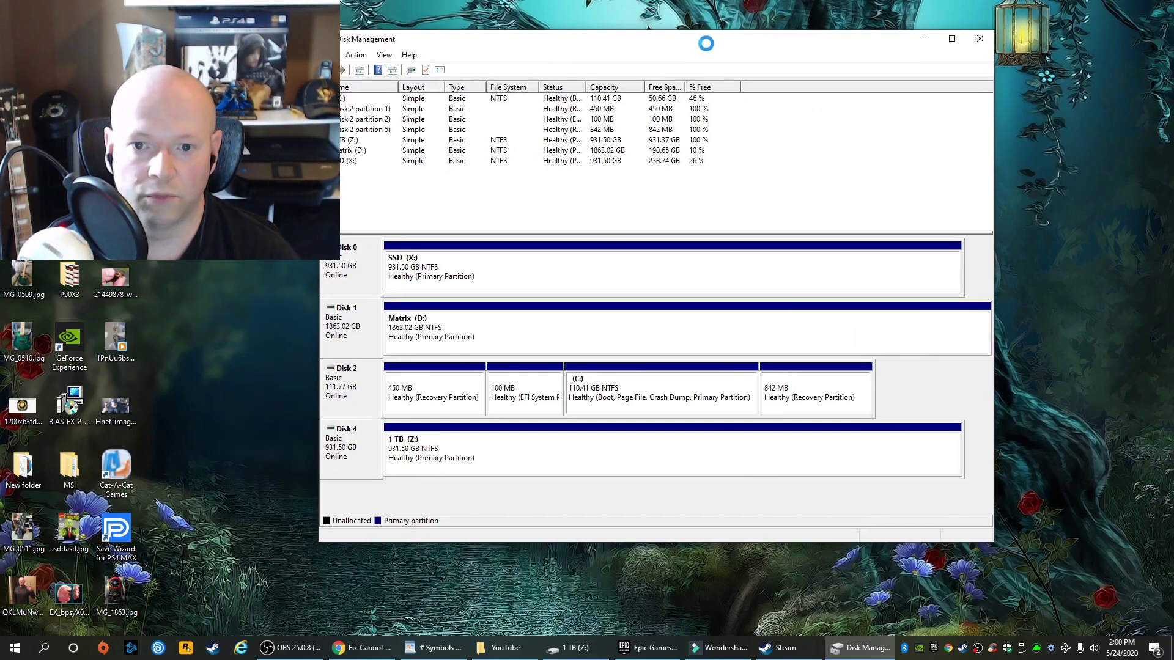
pyautogui.click(44, 647)
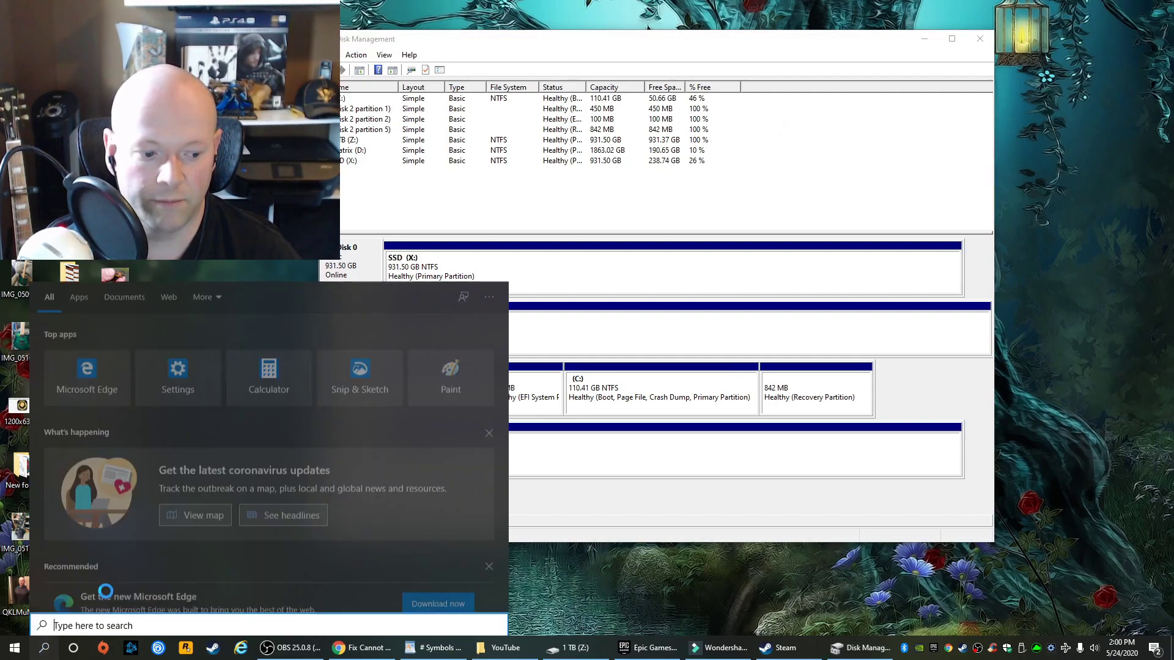
pyautogui.write('disk')
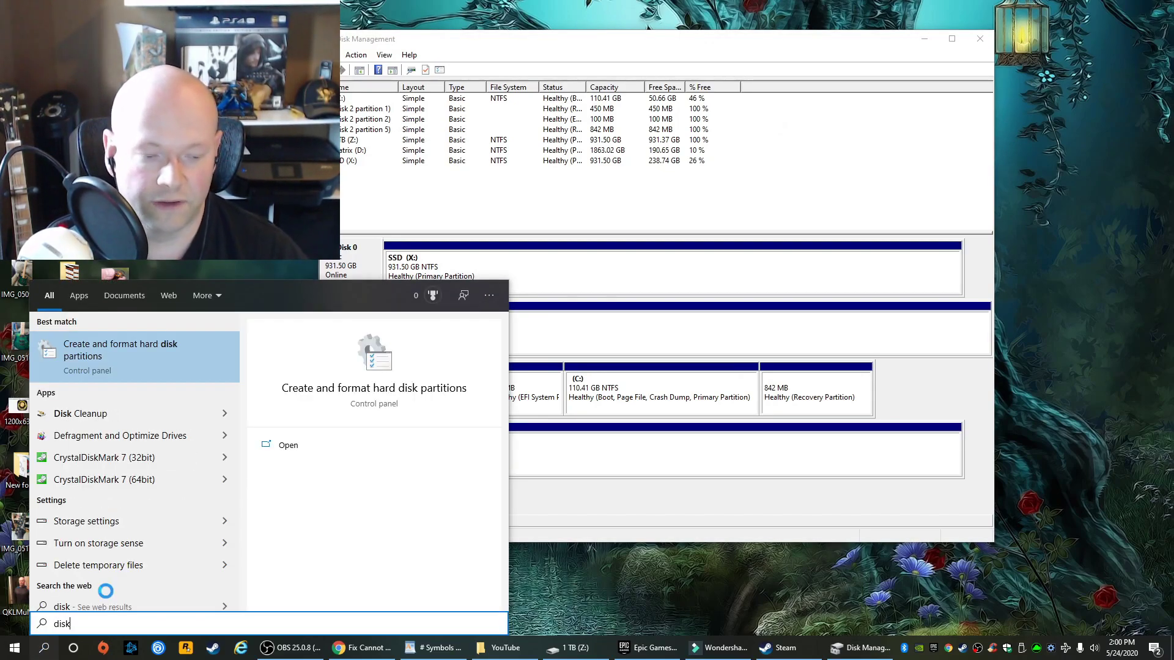
pyautogui.press('Return')
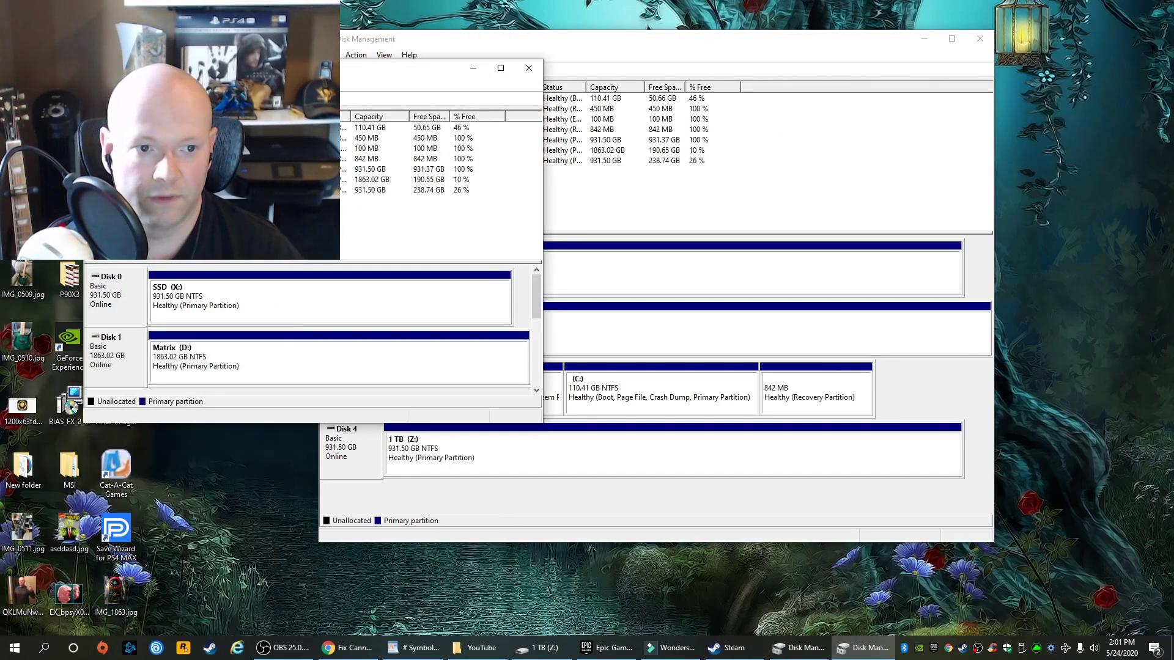
pyautogui.click(642, 73)
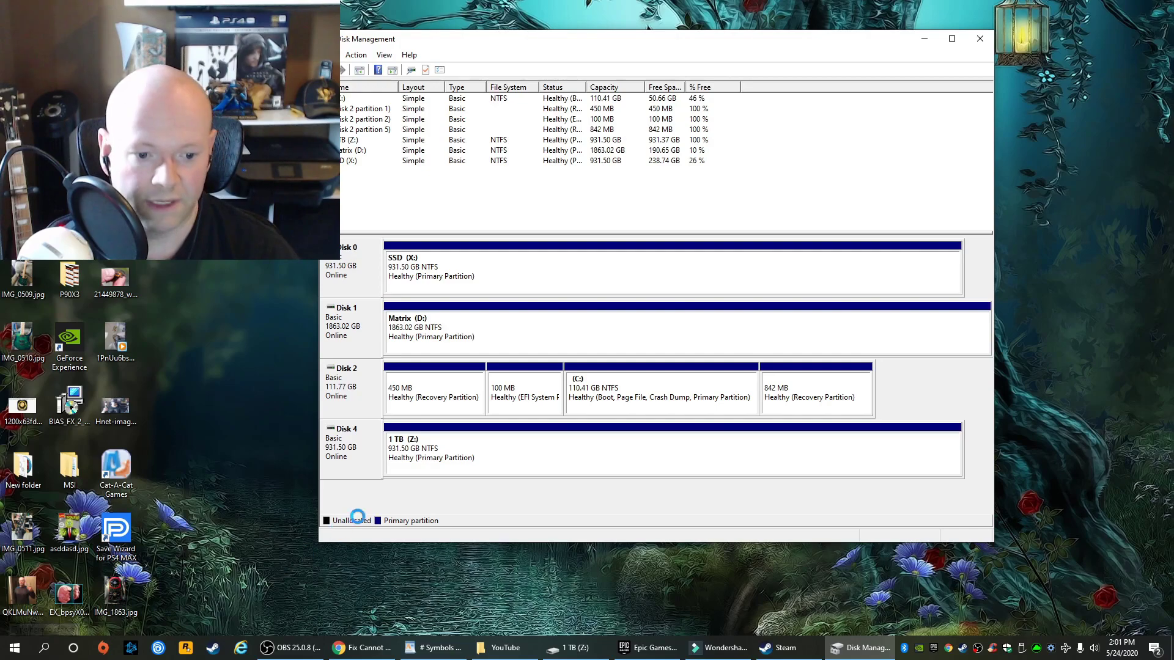
# - Relaunch DiskPart, list all disks, and select Disk 4
pyautogui.press('super+r')
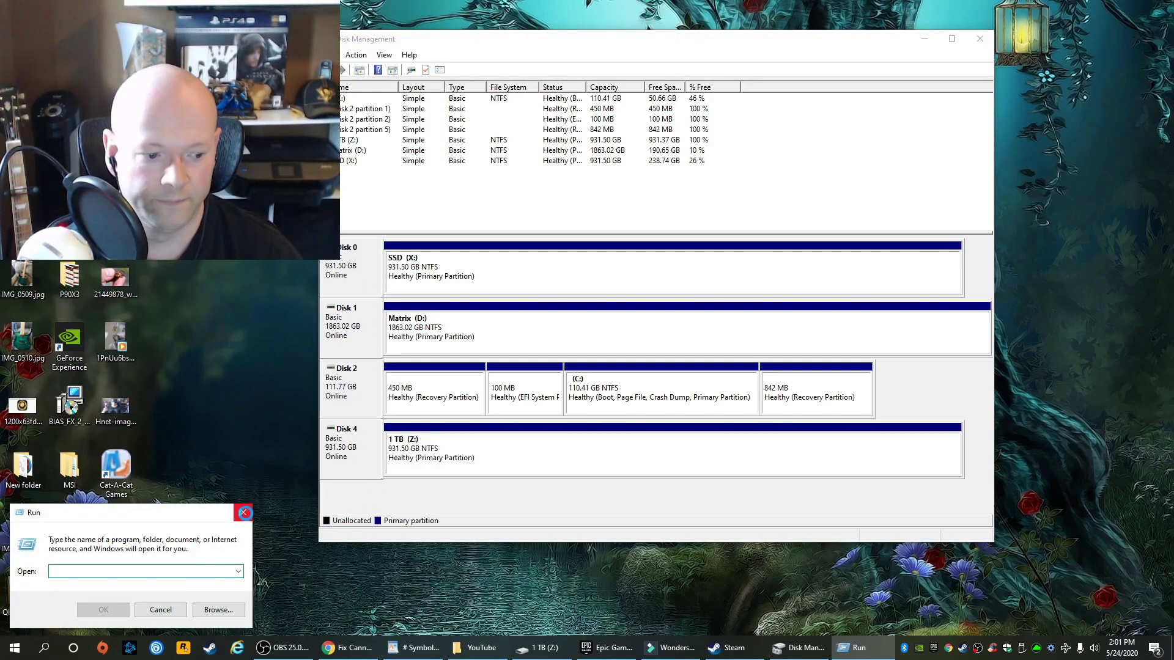
pyautogui.write('cmd')
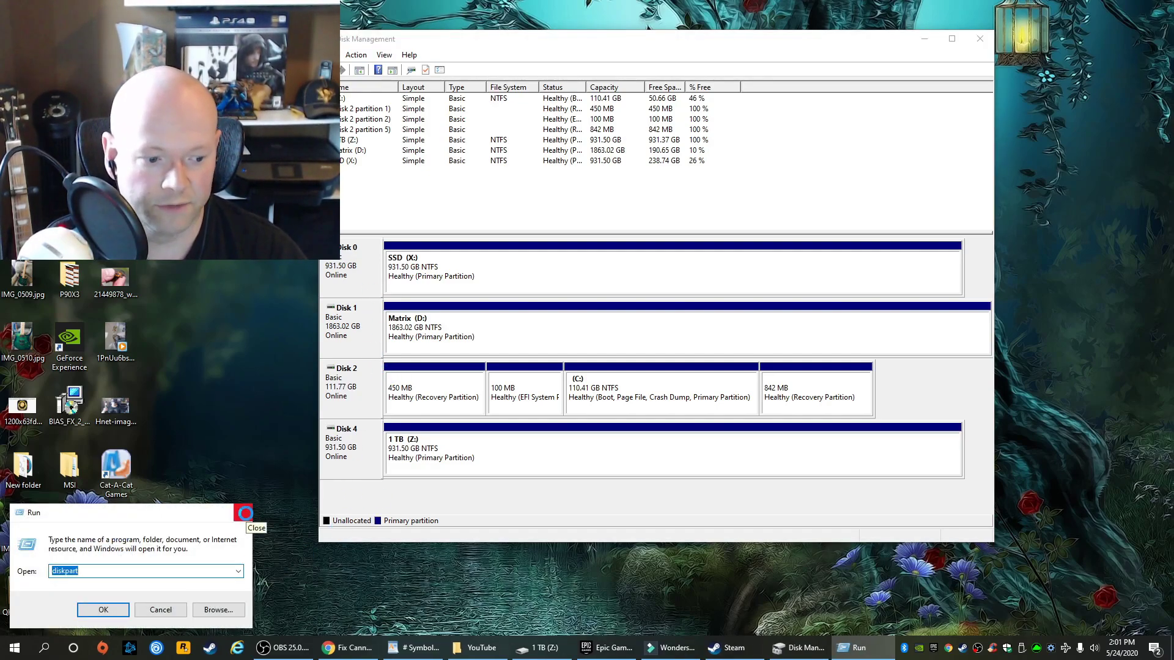
pyautogui.press('Return')
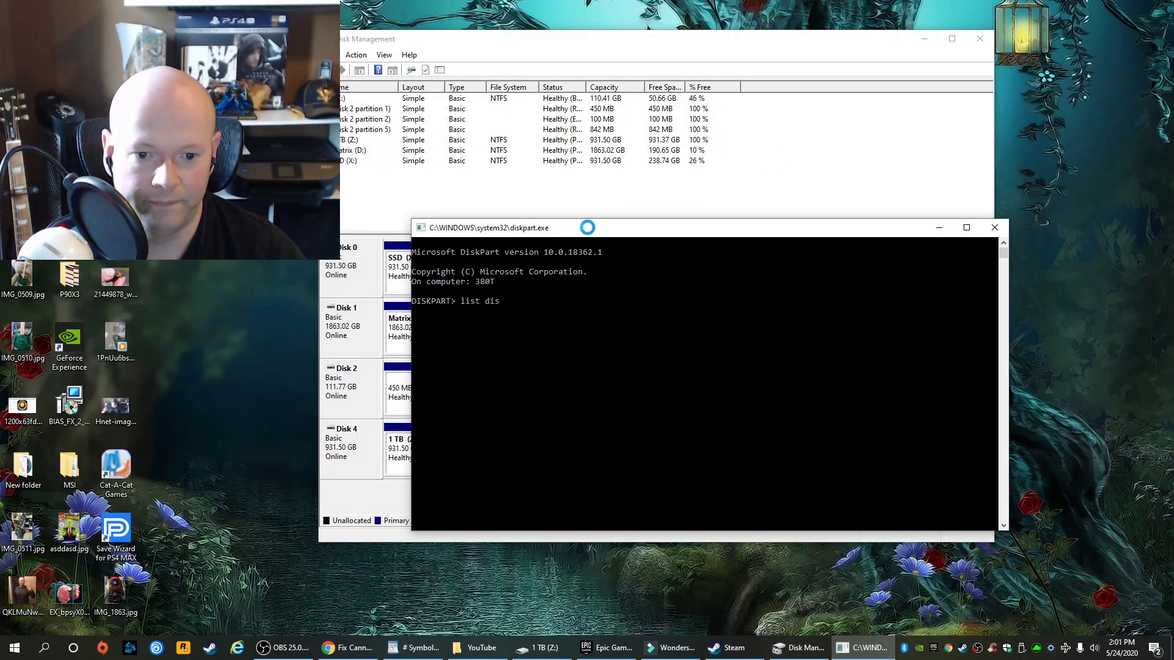
pyautogui.press('Return')
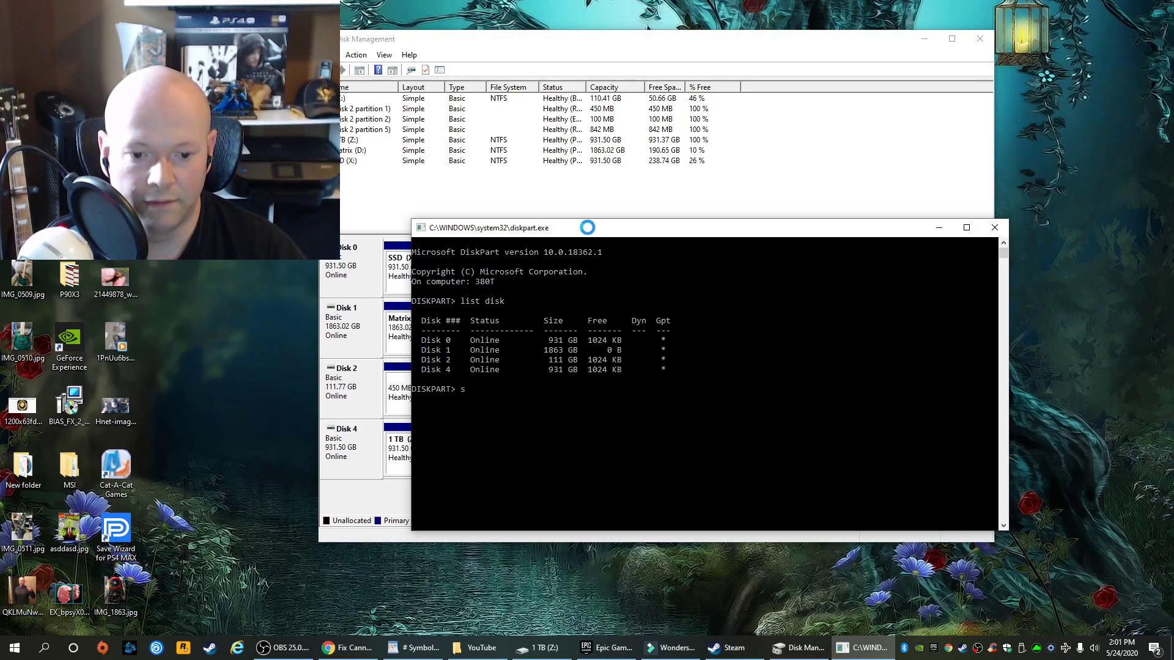
pyautogui.write('sk 4')
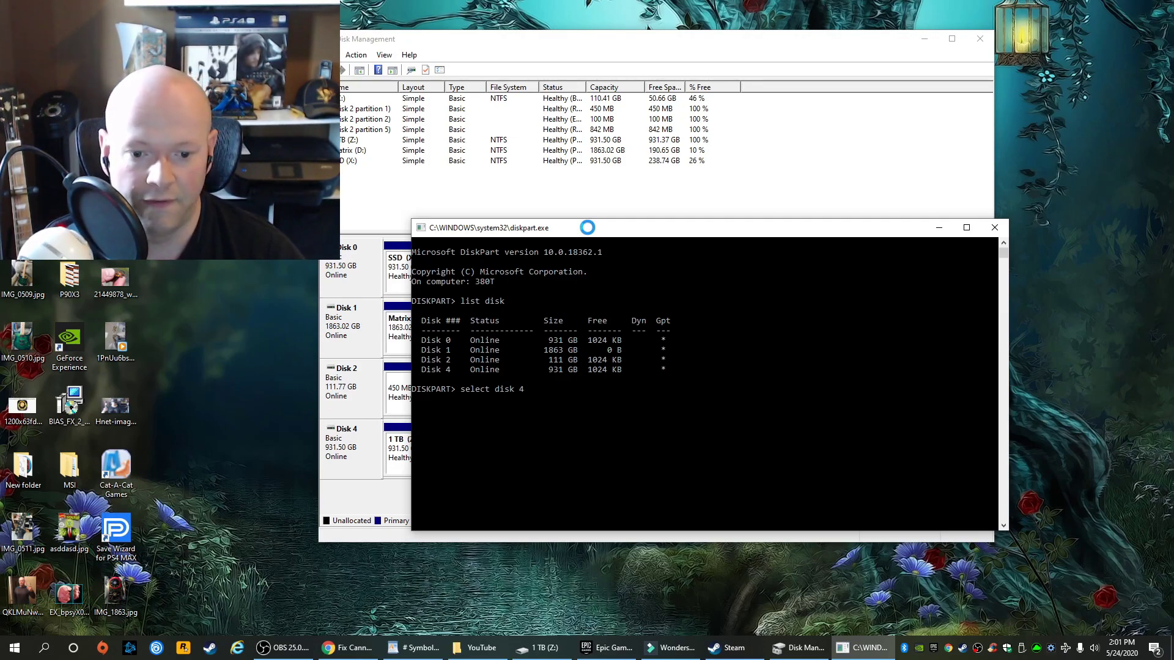
pyautogui.press('Return')
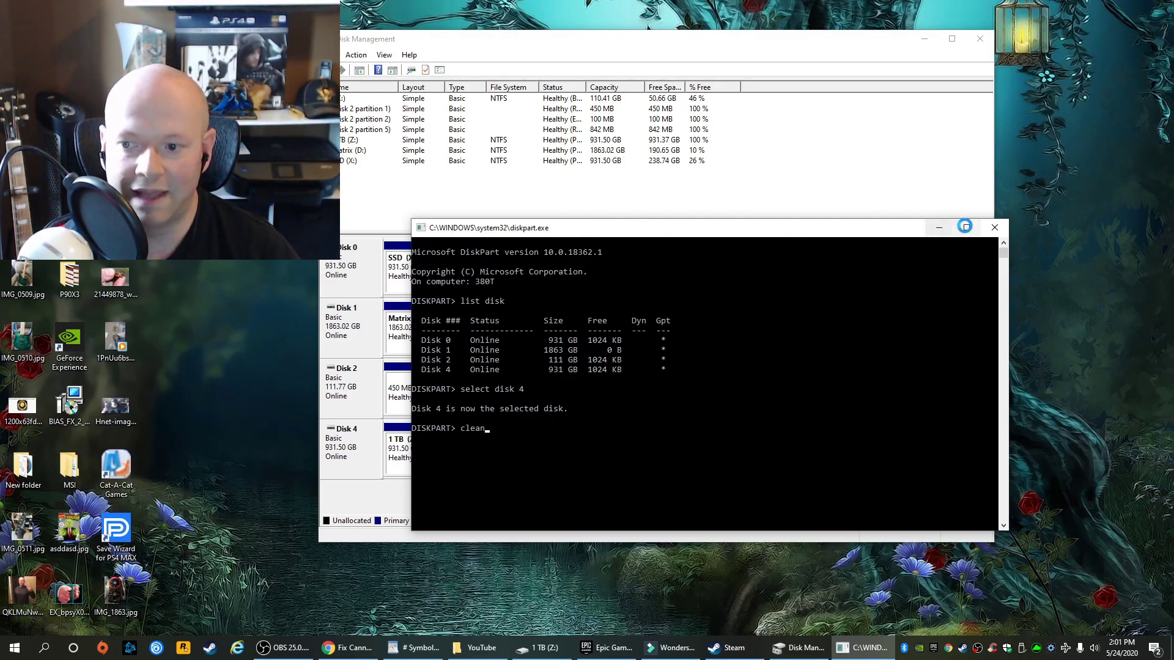
pyautogui.click(995, 225)
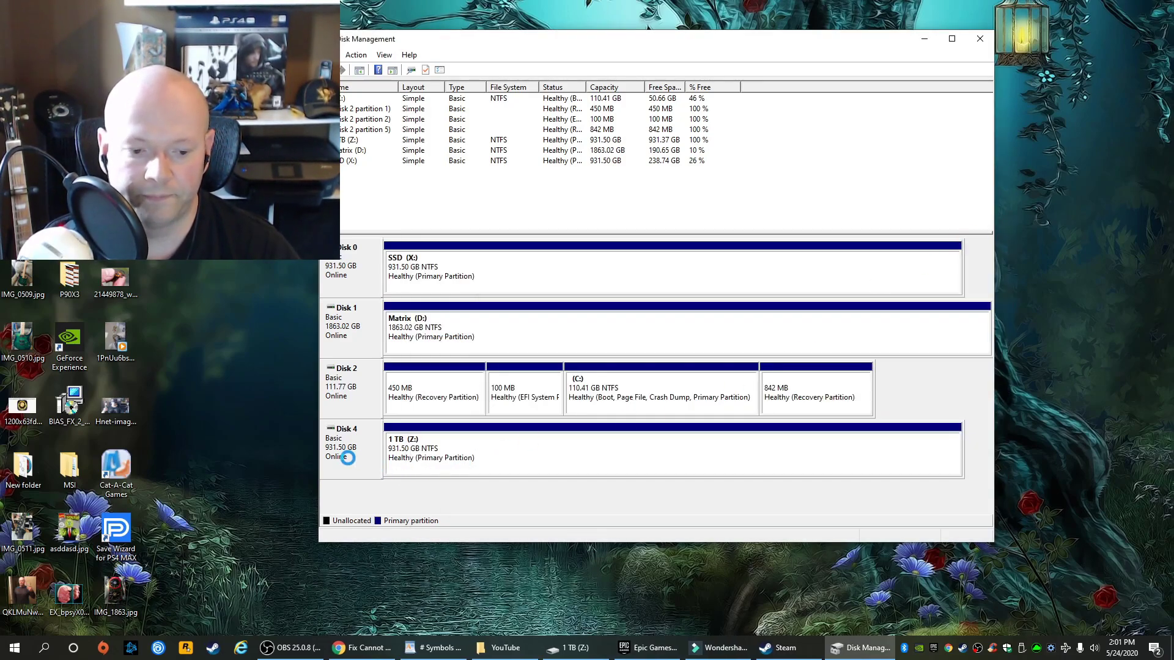
pyautogui.rightClick(347, 458)
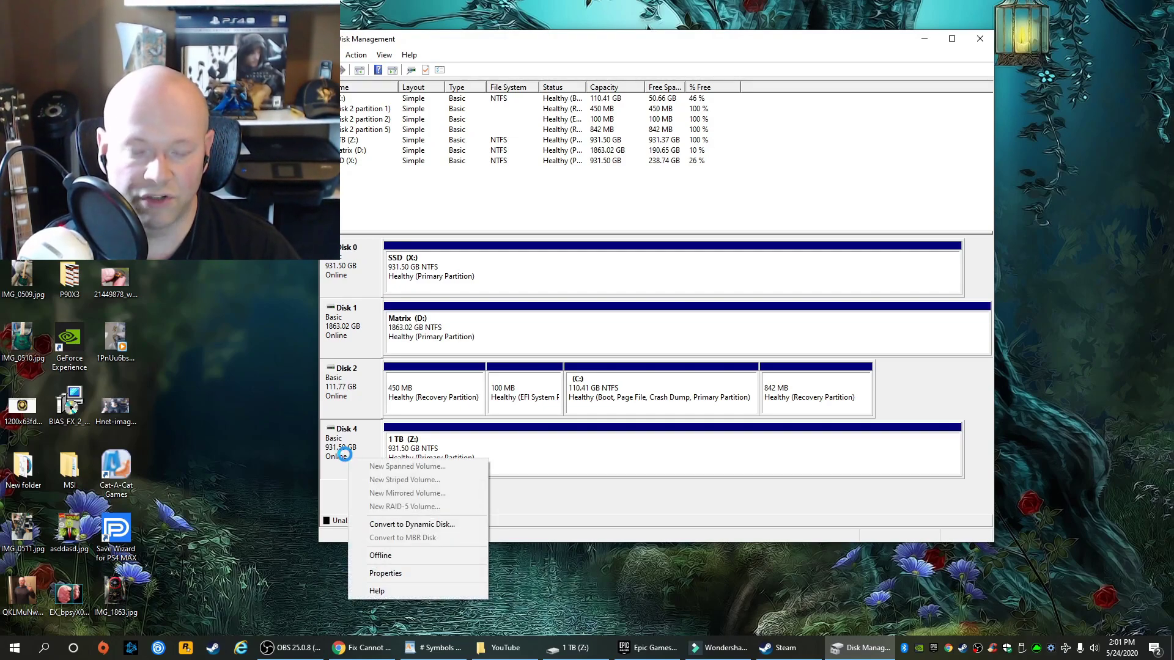
pyautogui.click(526, 453)
pyautogui.rightClick(527, 453)
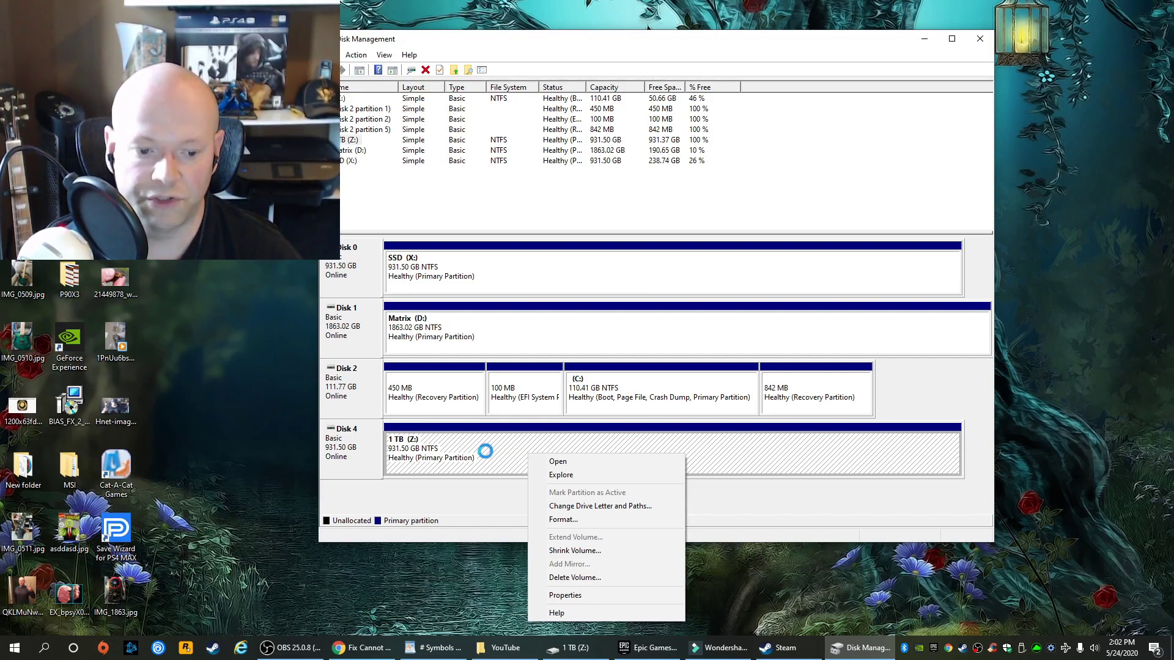
pyautogui.moveTo(728, 38); pyautogui.dragTo(743, 37)
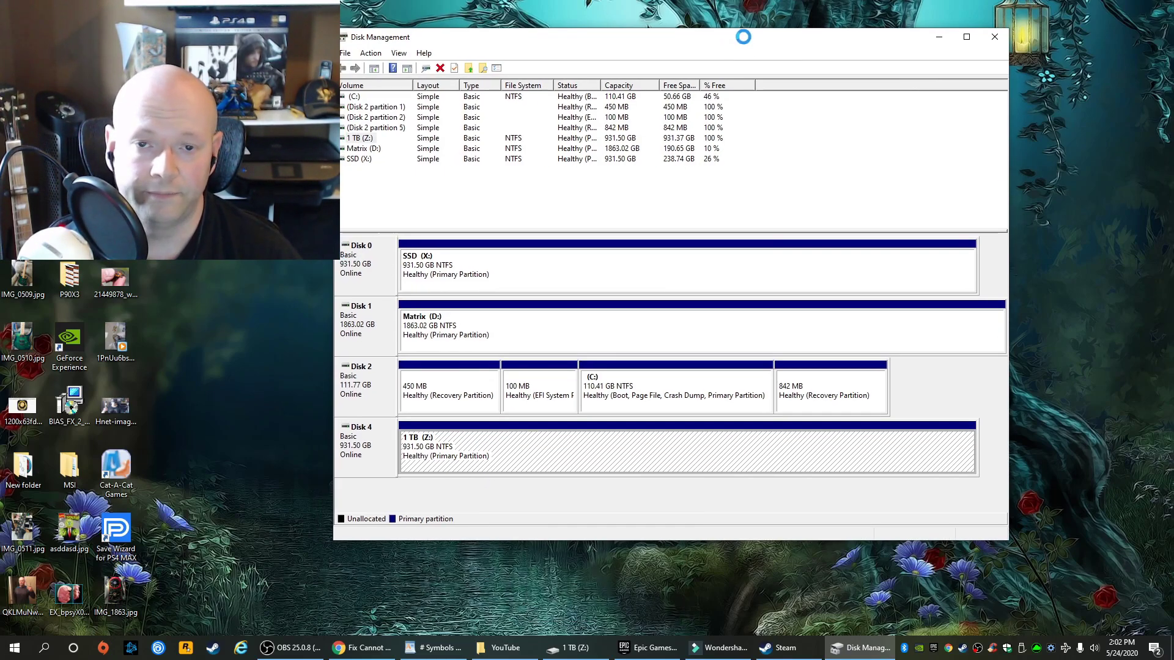